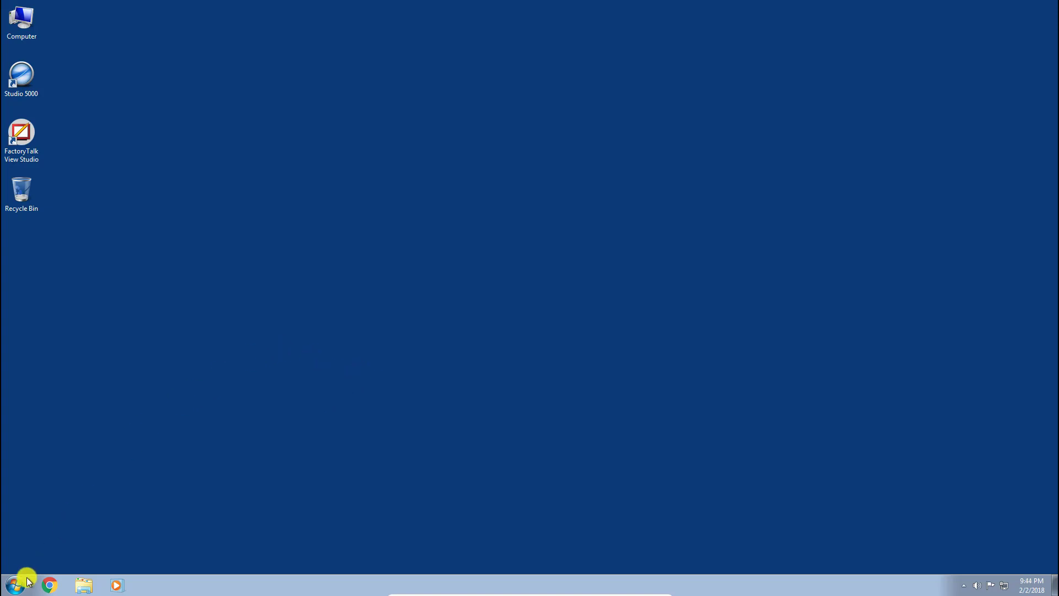
- Launch Studio 5000 Logix Emulate with administrator permission and collapse the chassis display to a single row of slots
{"action": "left_click", "coordinate": [16, 584]}
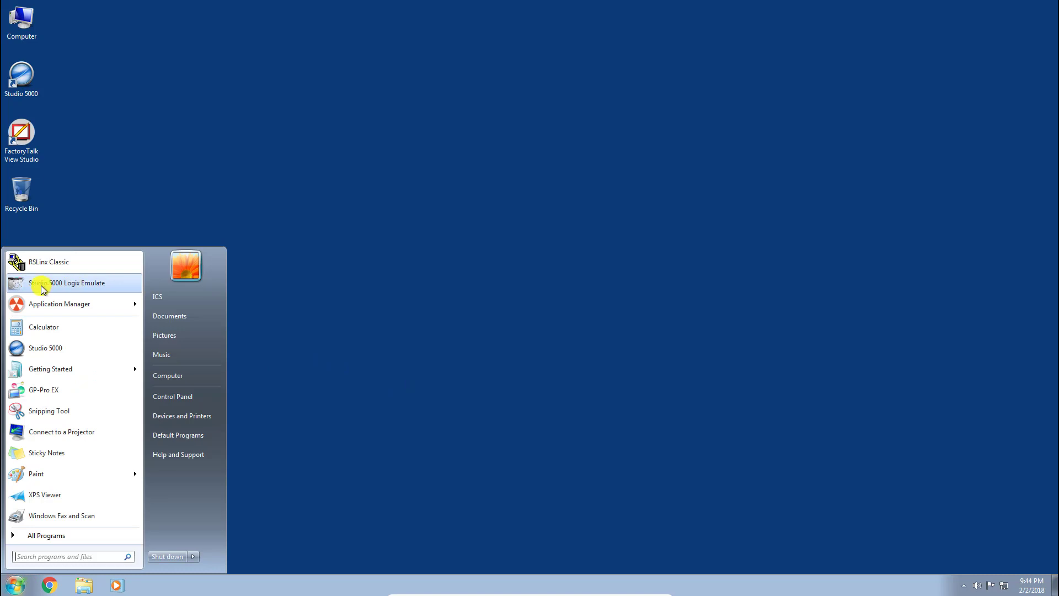
{"action": "left_click", "coordinate": [73, 285]}
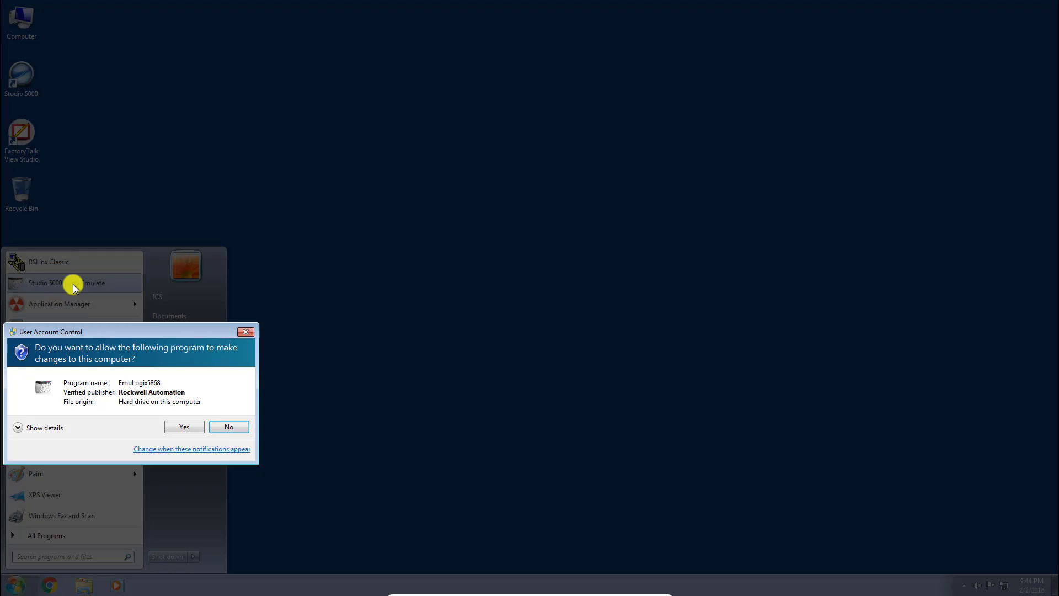
{"action": "left_click", "coordinate": [184, 428]}
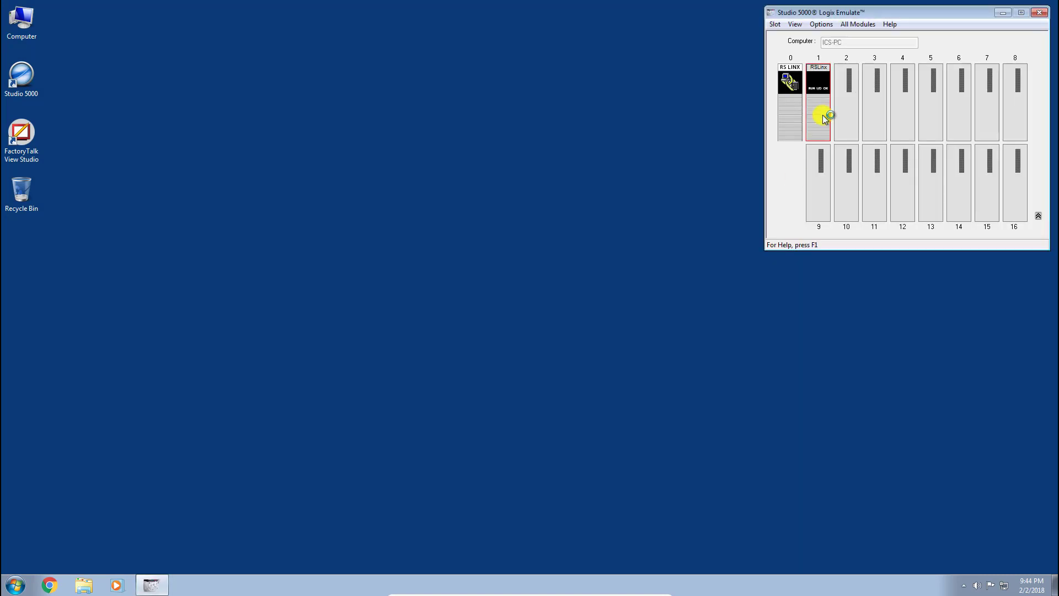
{"action": "left_click", "coordinate": [1038, 218]}
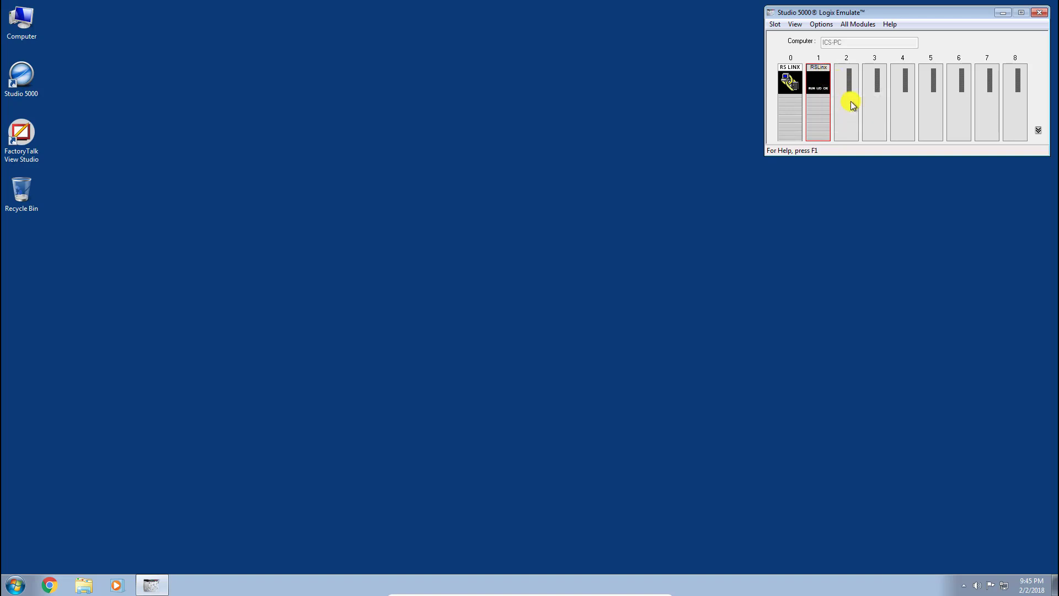
- Create an Emulate 5570 Controller in slot 2 using version 30, keeping the default startup and system settings
{"action": "mouse_move", "coordinate": [800, 123]}
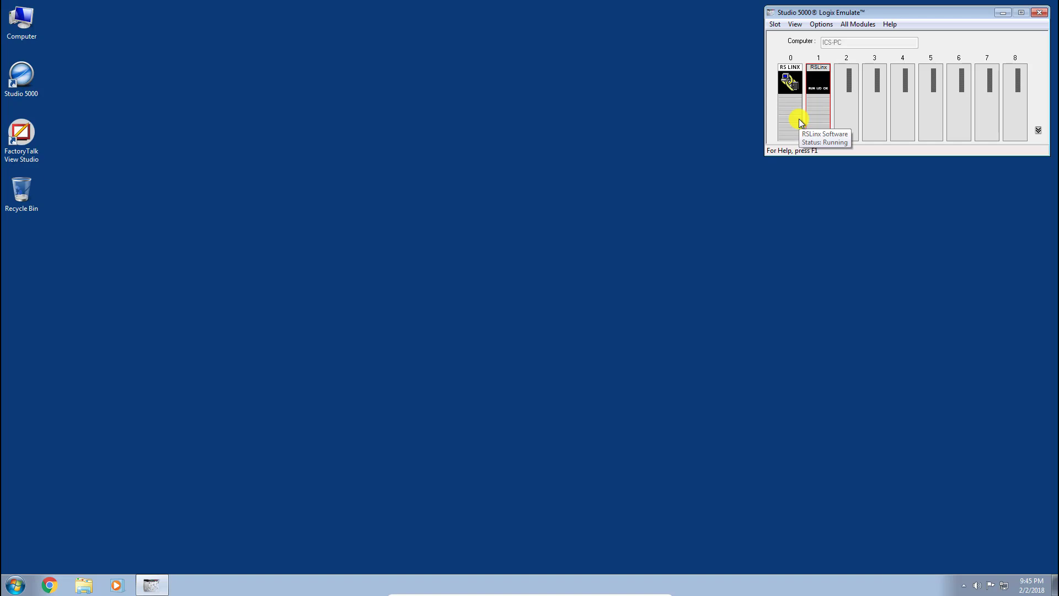
{"action": "right_click", "coordinate": [843, 118]}
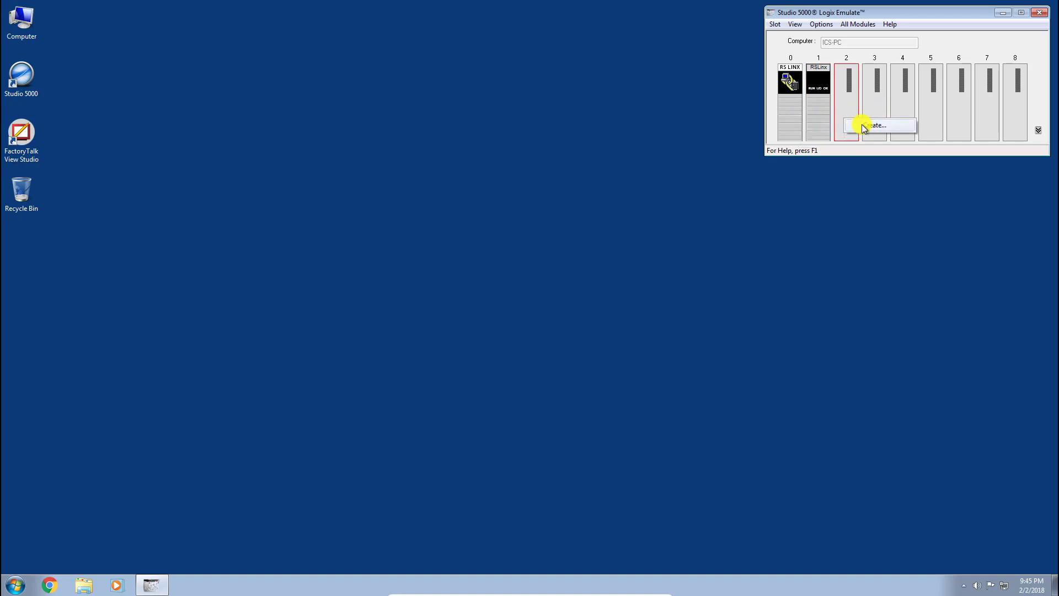
{"action": "left_click", "coordinate": [864, 126]}
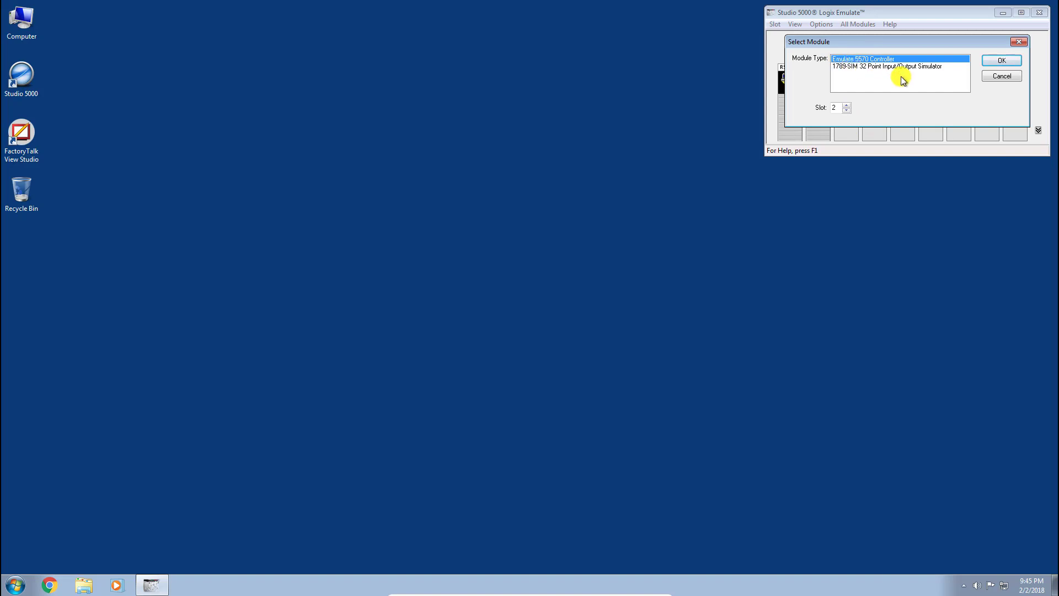
{"action": "left_click", "coordinate": [1001, 61]}
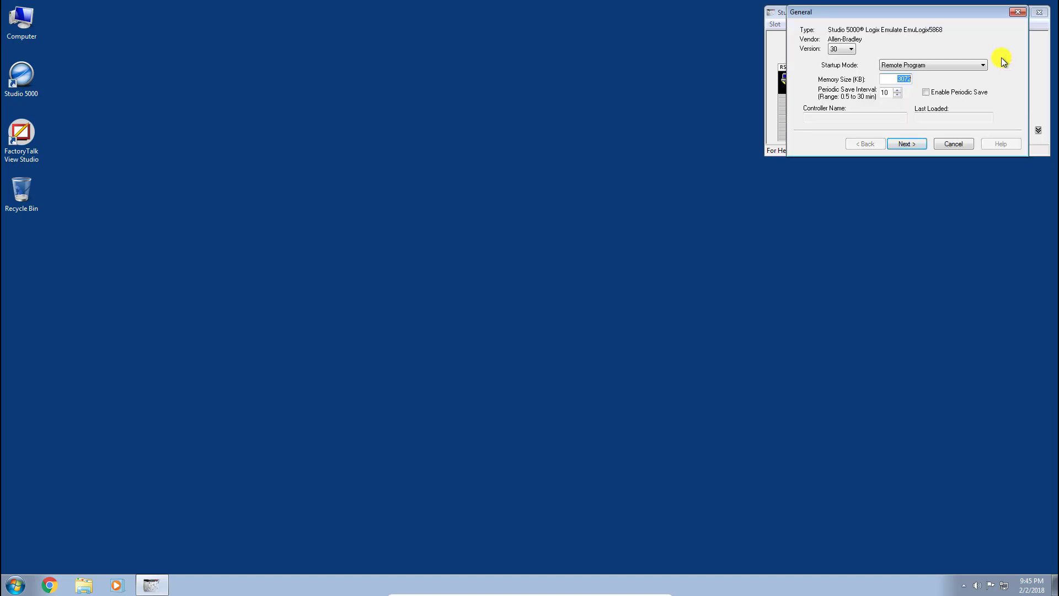
{"action": "left_click", "coordinate": [853, 51]}
{"action": "left_click", "coordinate": [844, 50]}
{"action": "left_click", "coordinate": [839, 50]}
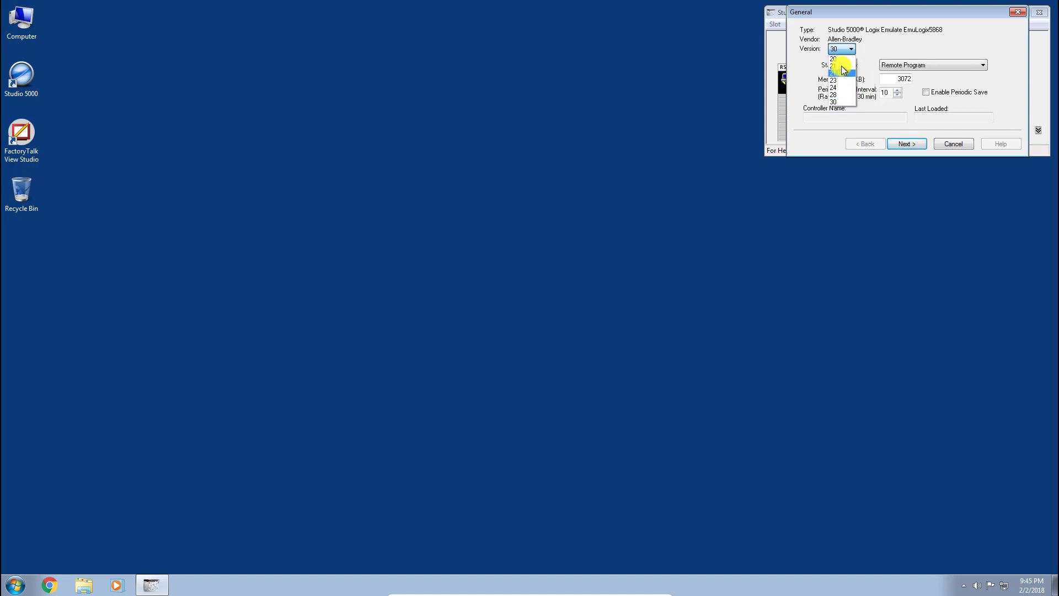
{"action": "left_click", "coordinate": [841, 103]}
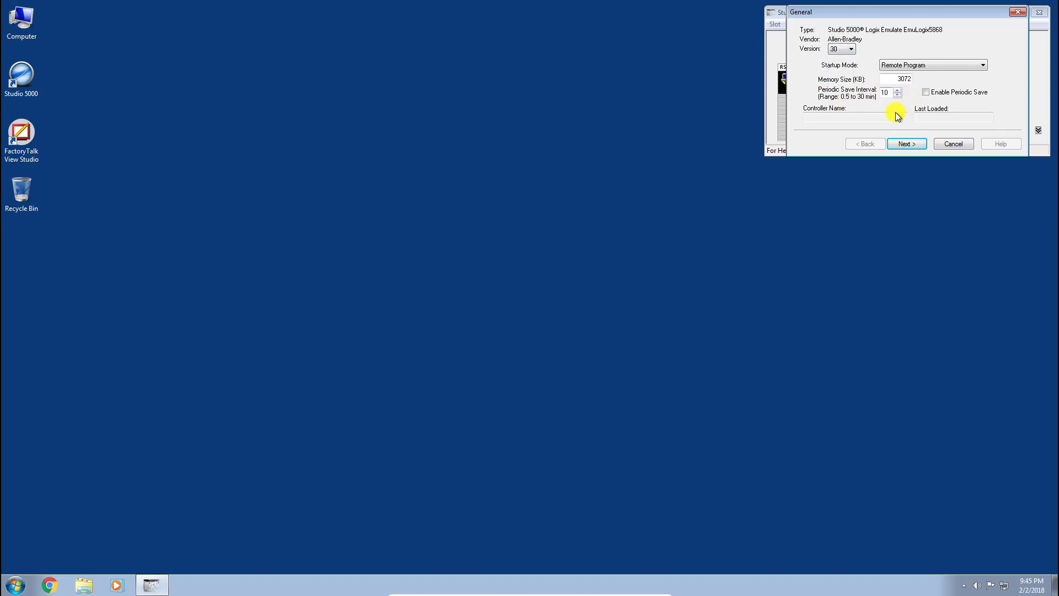
{"action": "left_click", "coordinate": [909, 144]}
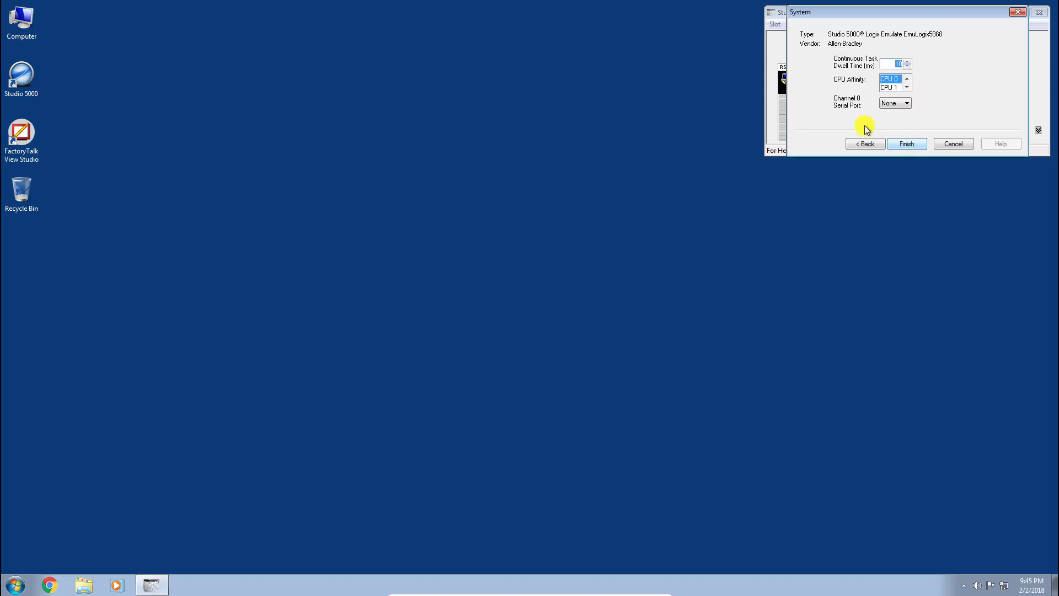
{"action": "left_click", "coordinate": [900, 141]}
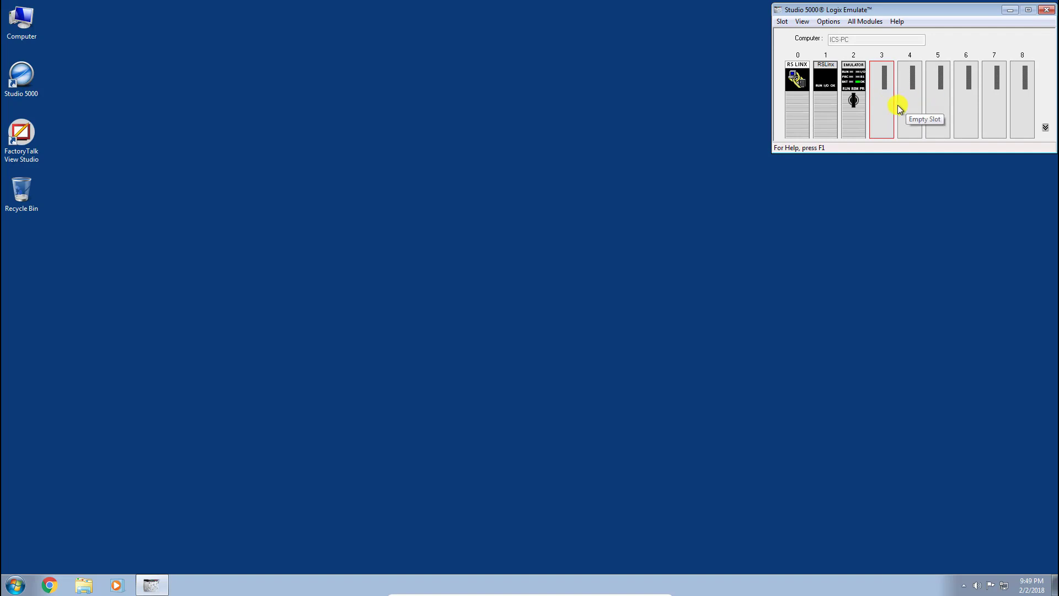
- Create a 1789-SIM 32 Point Input/Output Simulator module in slot 3 with the marquee label INPUTS
{"action": "right_click", "coordinate": [882, 108]}
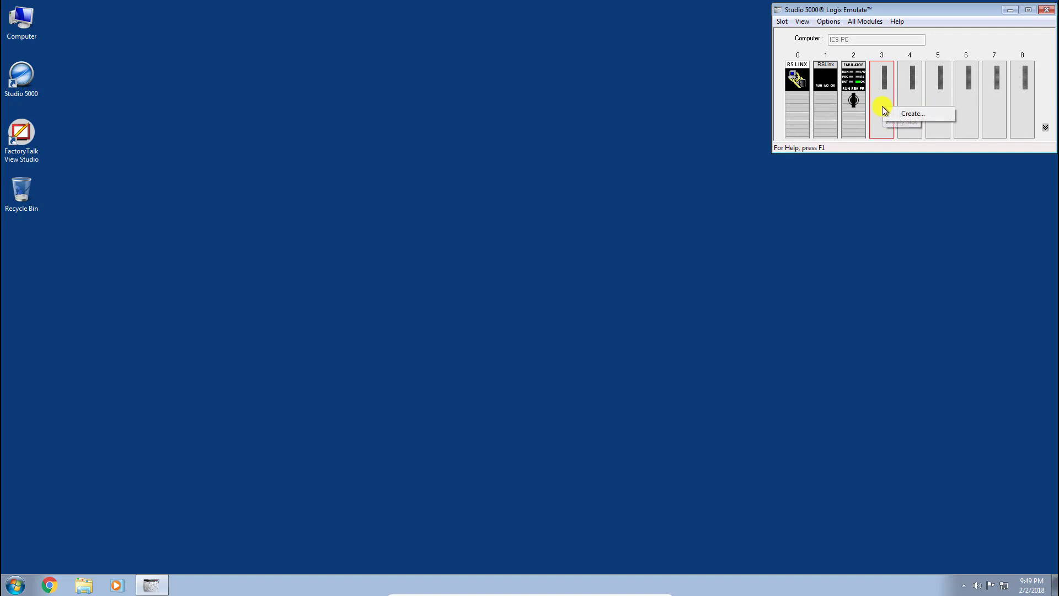
{"action": "left_click", "coordinate": [899, 115]}
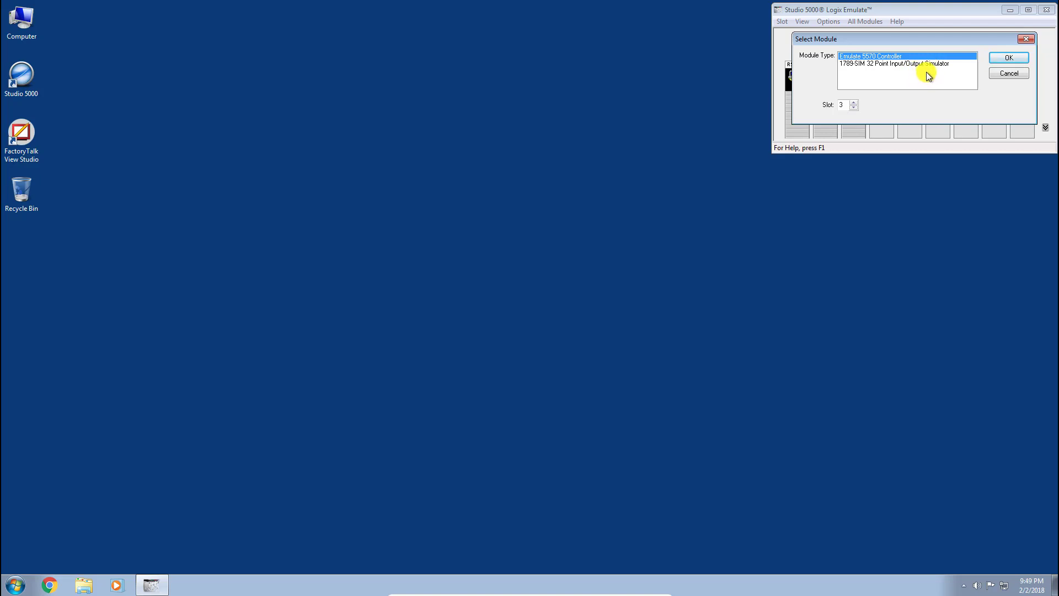
{"action": "left_click", "coordinate": [889, 66]}
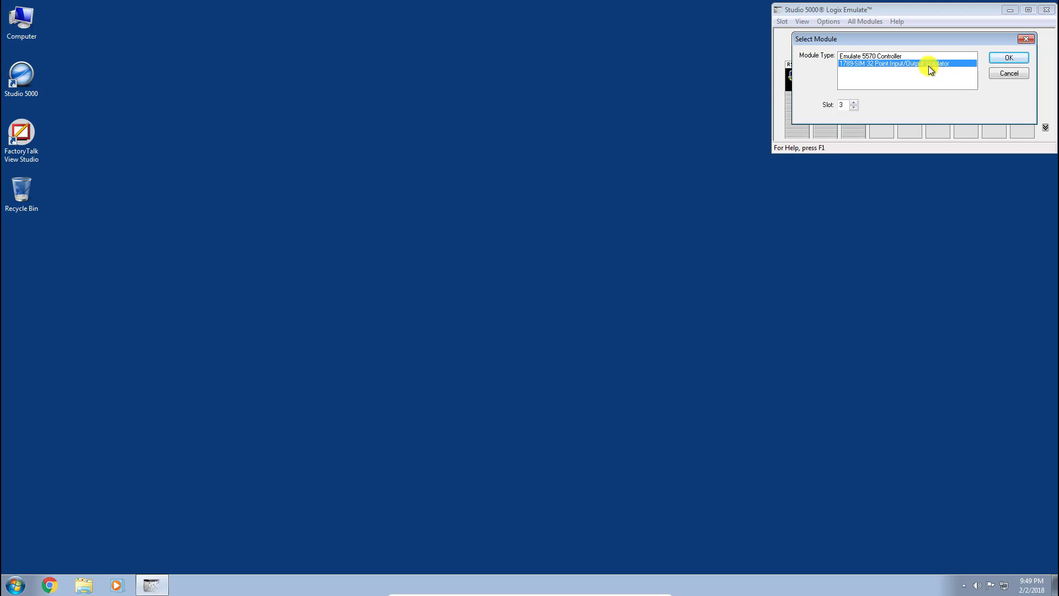
{"action": "left_click", "coordinate": [1004, 61]}
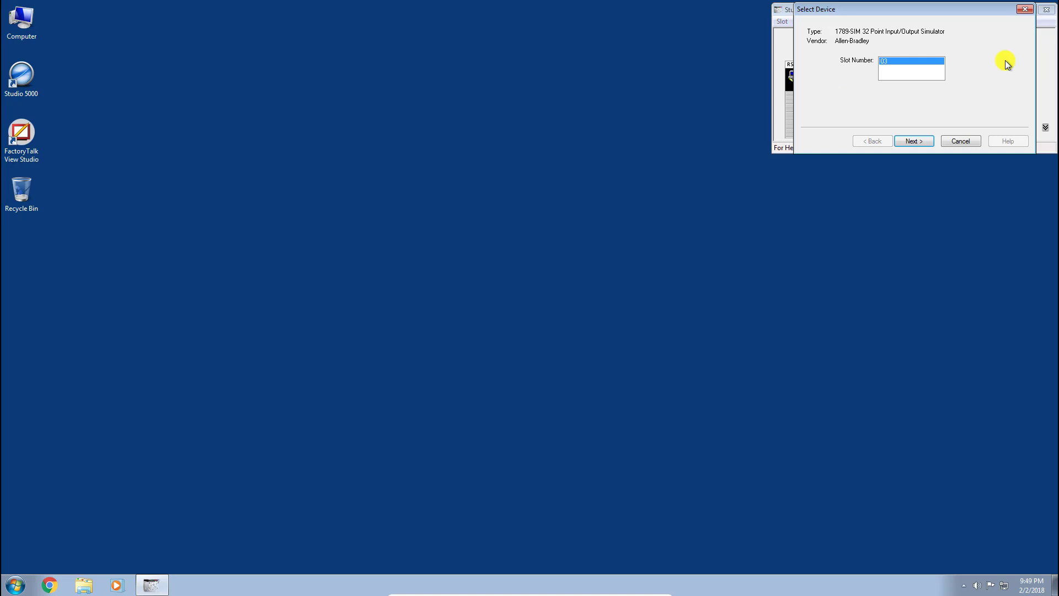
{"action": "left_click", "coordinate": [913, 141]}
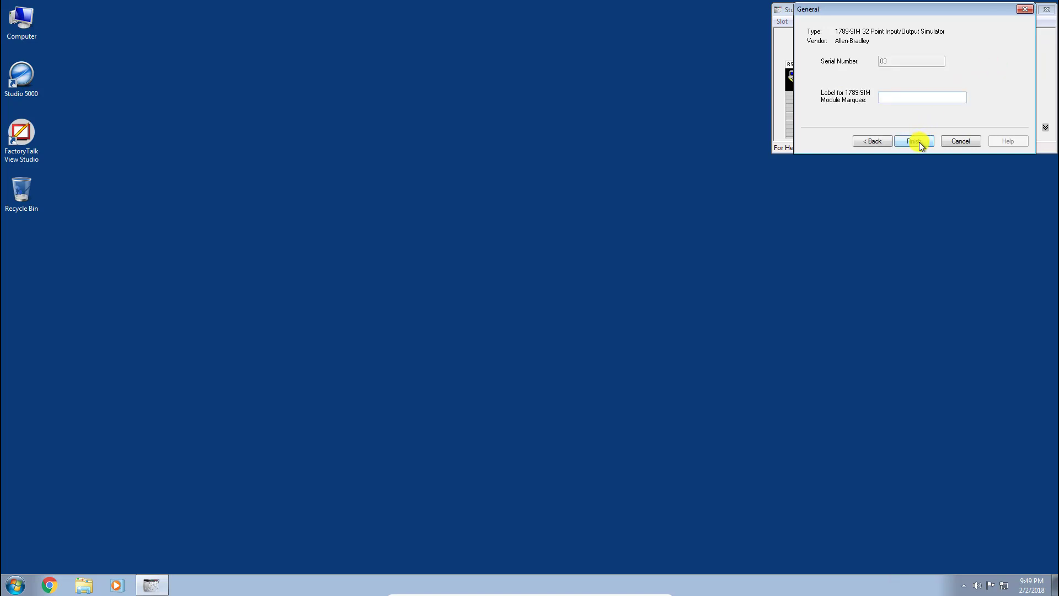
{"action": "left_click", "coordinate": [878, 102]}
{"action": "type", "text": "INPUTS"}
{"action": "left_click", "coordinate": [918, 139]}
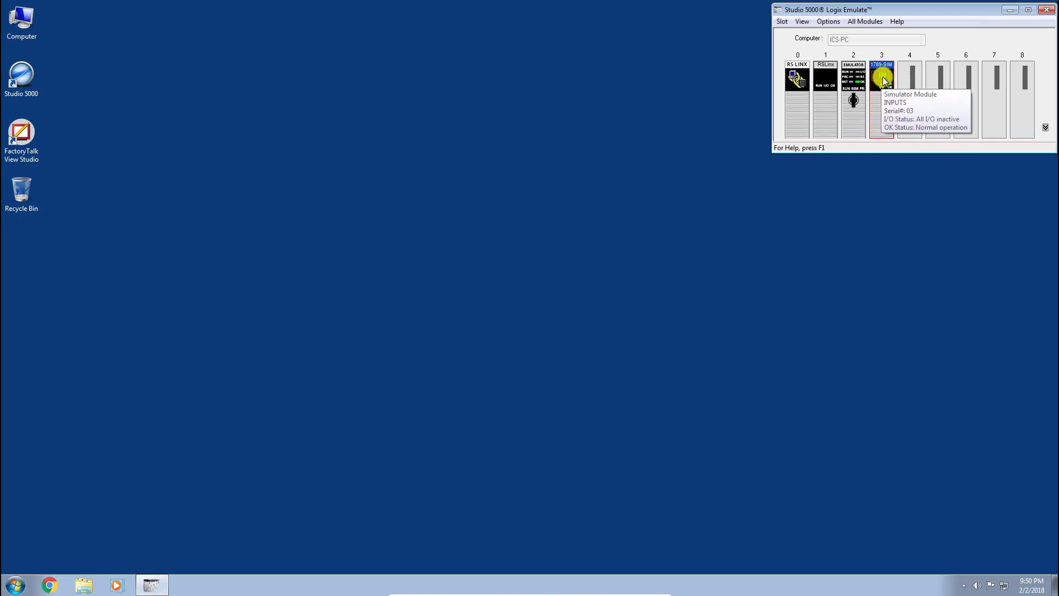
- Create a 1789-SIM 32 Point Input/Output Simulator module in slot 4 with the marquee label OUTPUTS
{"action": "right_click", "coordinate": [914, 95]}
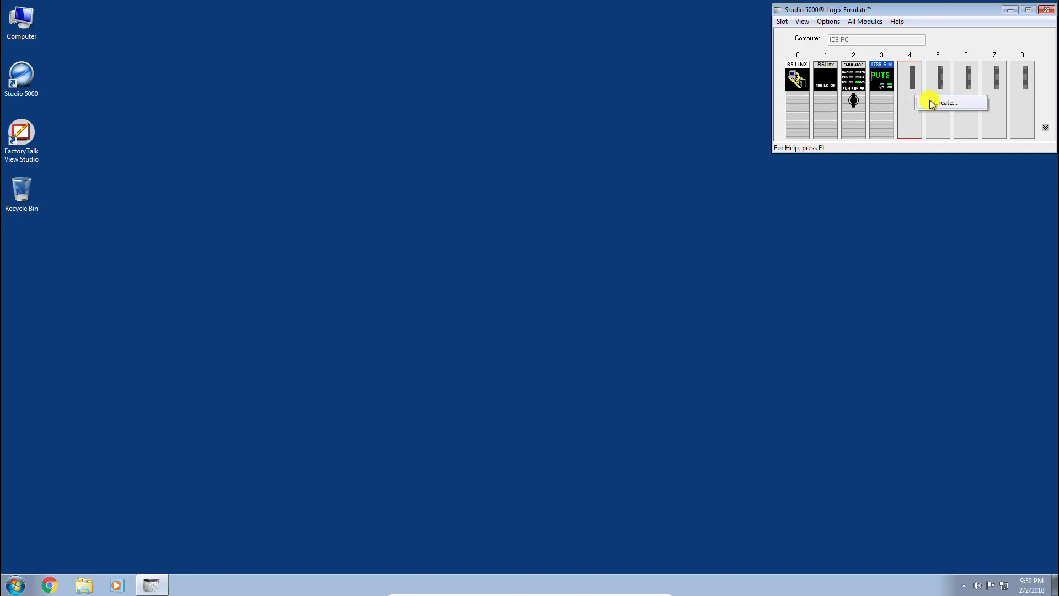
{"action": "left_click", "coordinate": [928, 102]}
{"action": "left_click", "coordinate": [906, 64]}
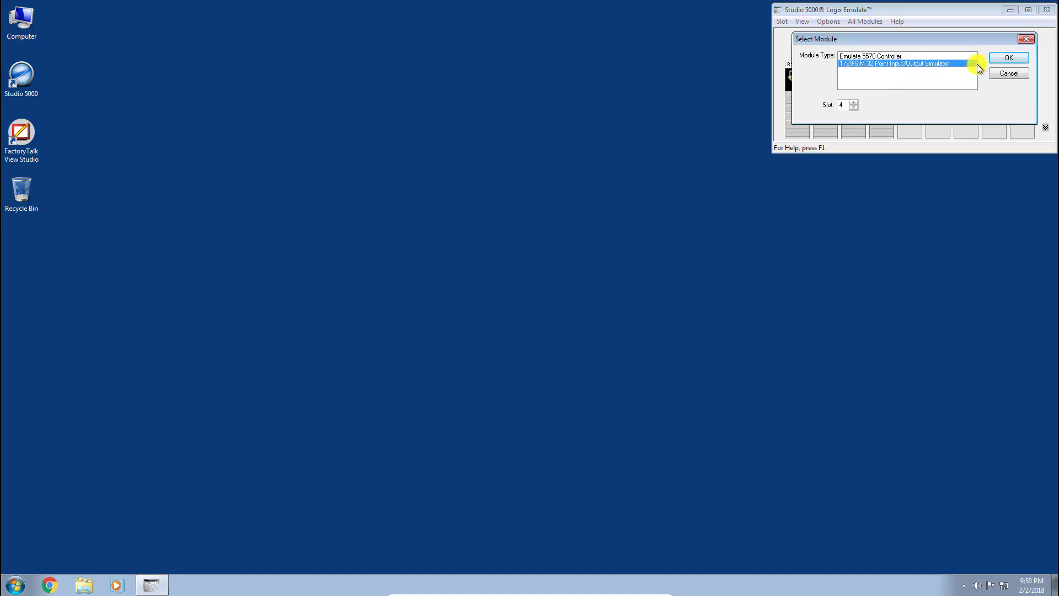
{"action": "left_click", "coordinate": [1007, 59]}
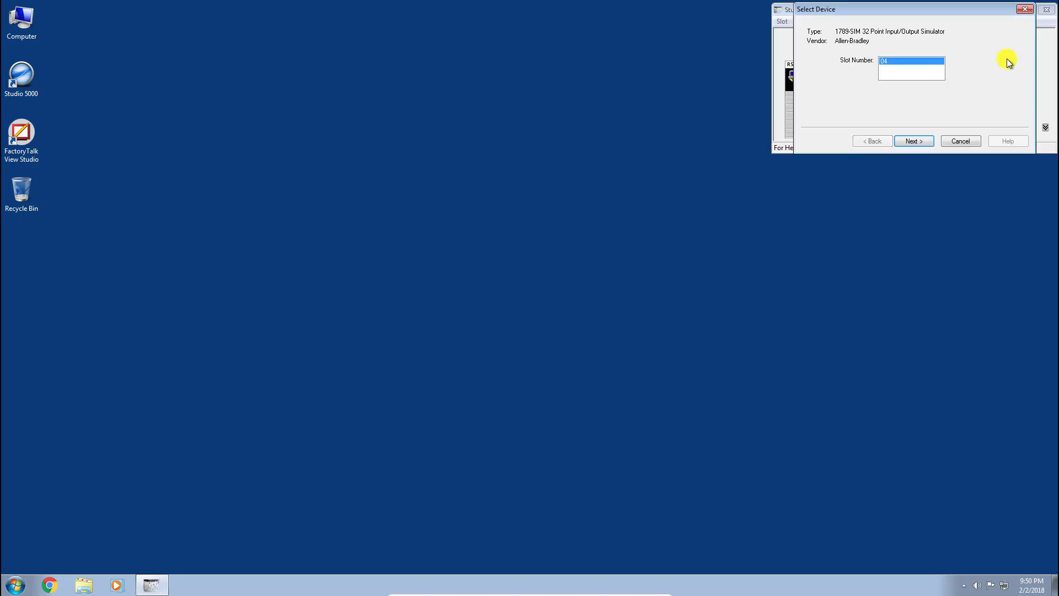
{"action": "left_click", "coordinate": [918, 142]}
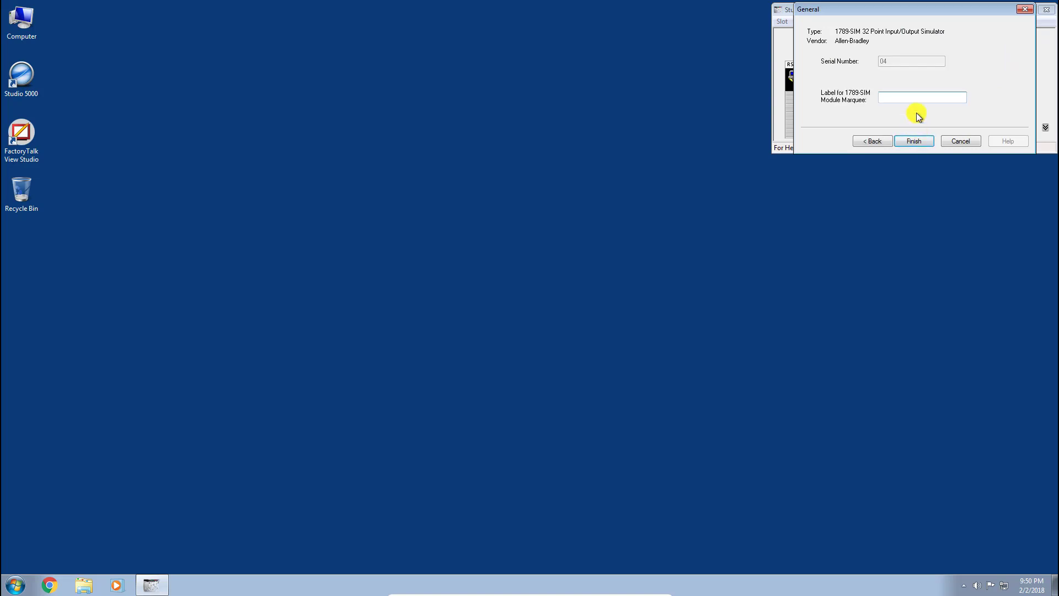
{"action": "type", "text": "OUTPUTS"}
{"action": "left_click", "coordinate": [920, 140]}
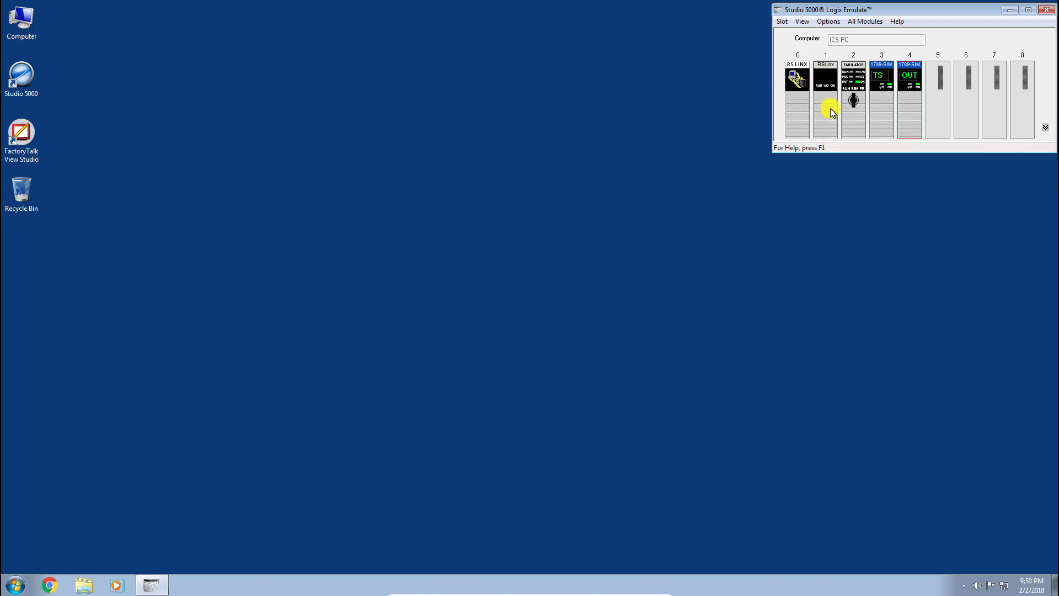
{"action": "mouse_move", "coordinate": [851, 83]}
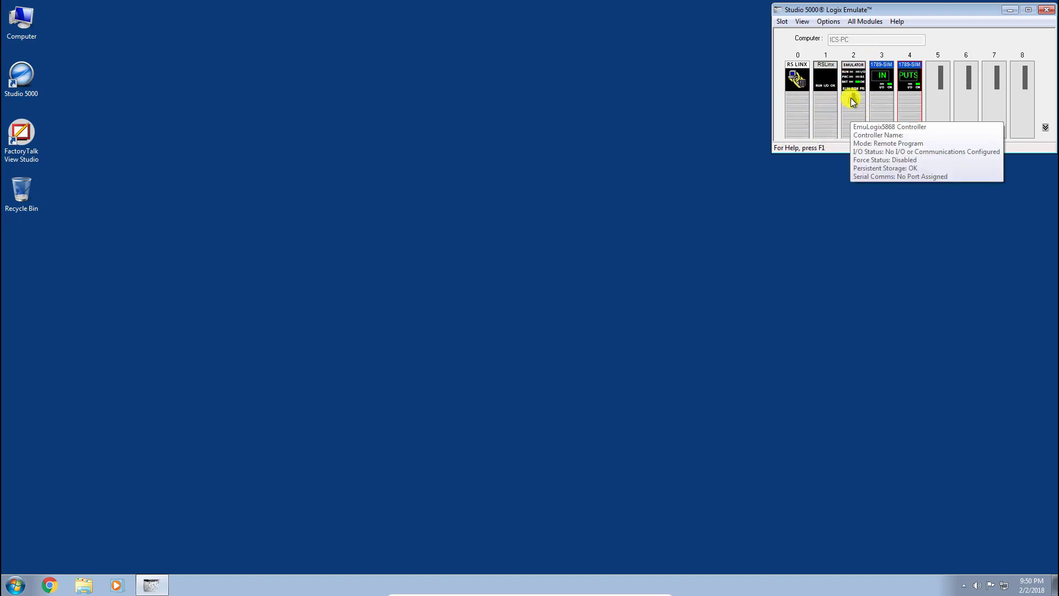
{"action": "mouse_move", "coordinate": [882, 104]}
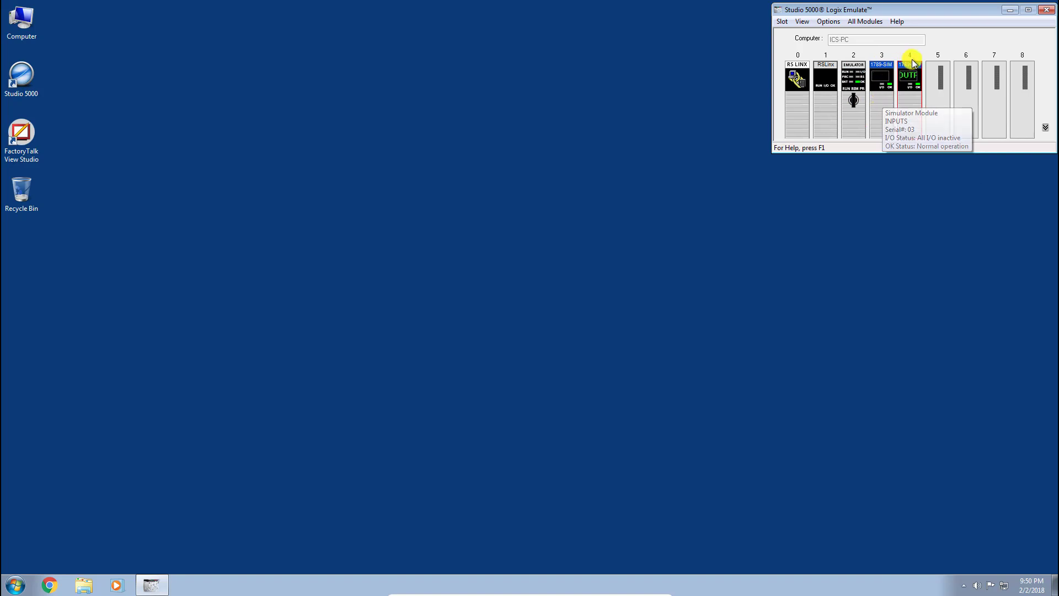
{"action": "mouse_move", "coordinate": [918, 95]}
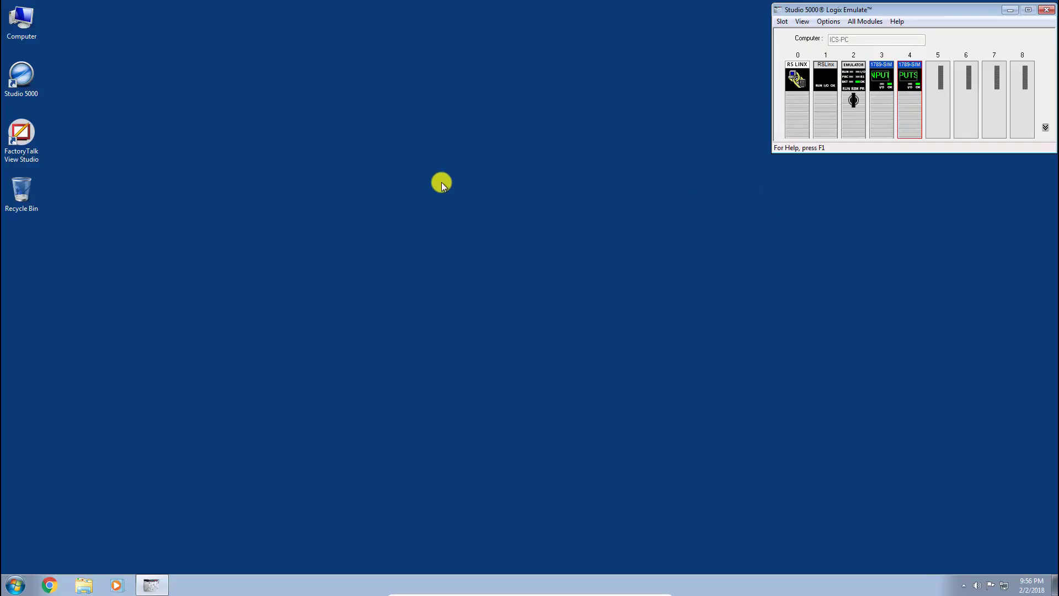
- Launch Studio 5000 and start a new project of the Logix type
{"action": "double_click", "coordinate": [21, 75]}
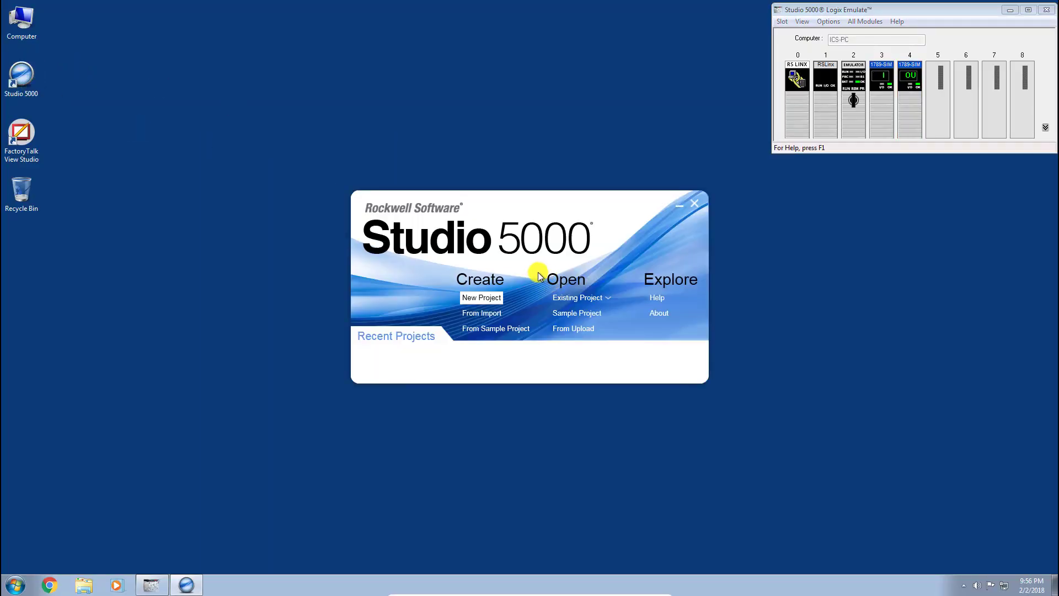
{"action": "left_click", "coordinate": [477, 299]}
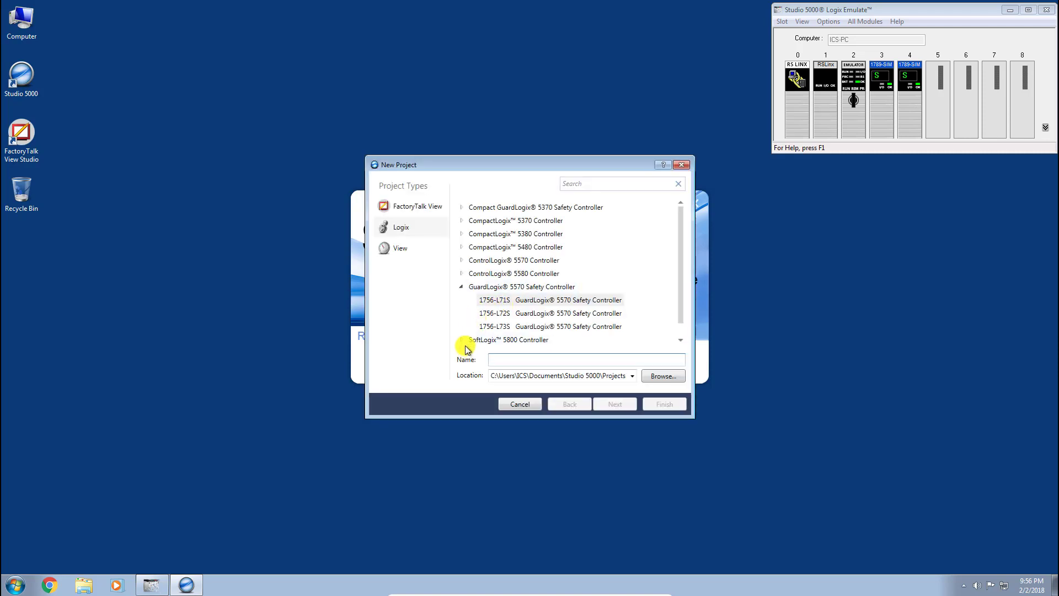
{"action": "left_click", "coordinate": [400, 229]}
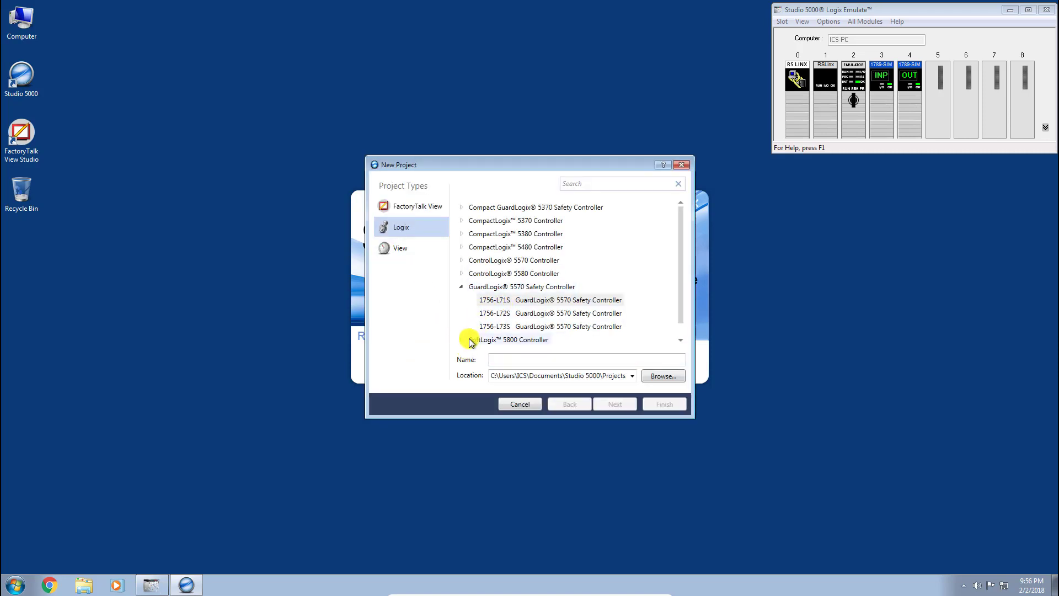
- Select the Emulate 5570 Studio 5000 Logix Emulate Controller, name the project Emulated_Project, and proceed to the controller settings
{"action": "left_click_drag", "start_coordinate": [681, 297], "coordinate": [678, 320]}
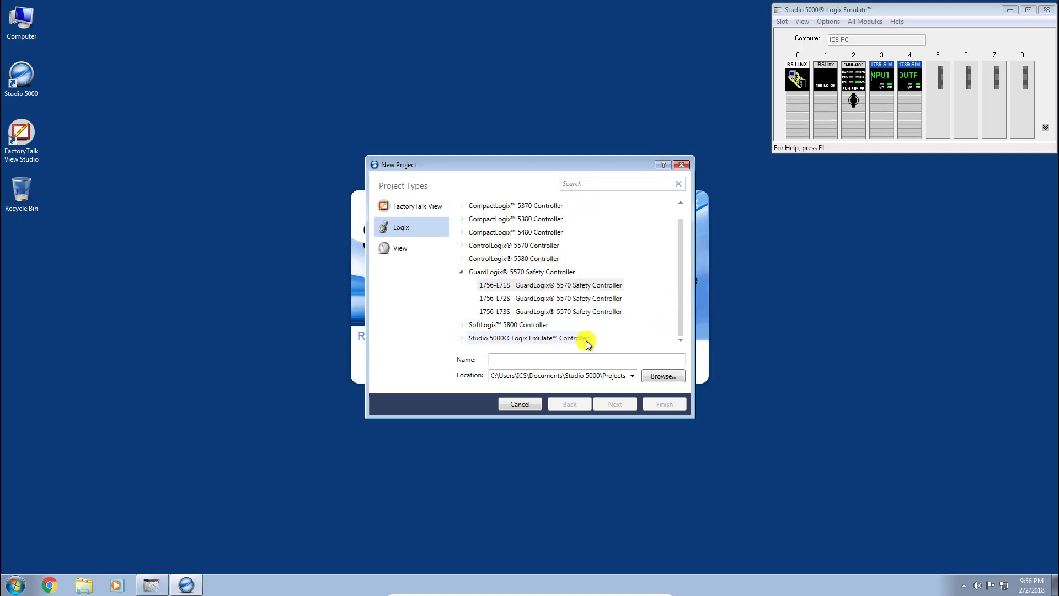
{"action": "left_click", "coordinate": [462, 341]}
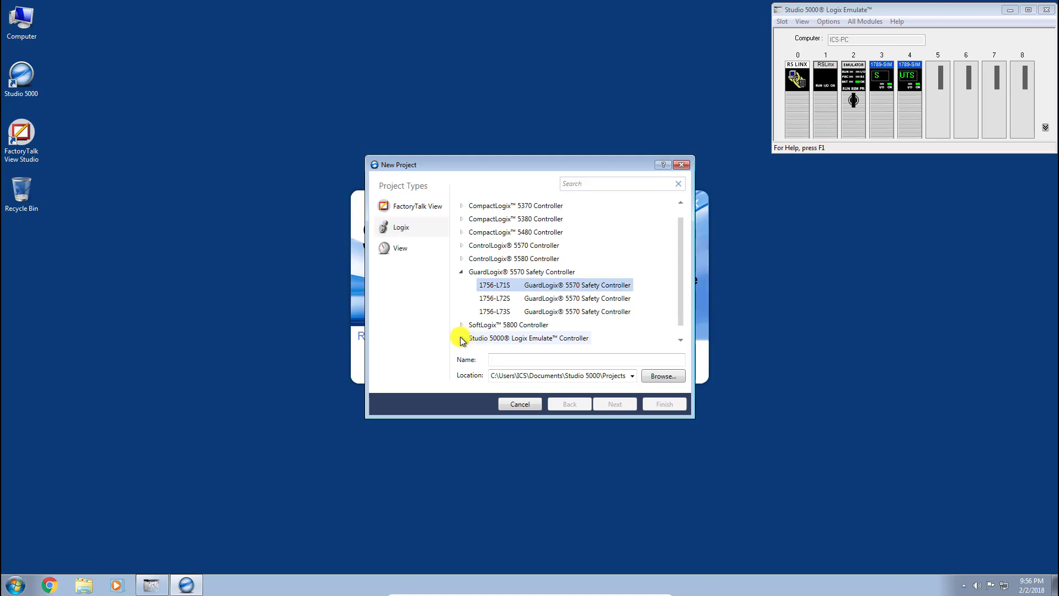
{"action": "left_click", "coordinate": [499, 335]}
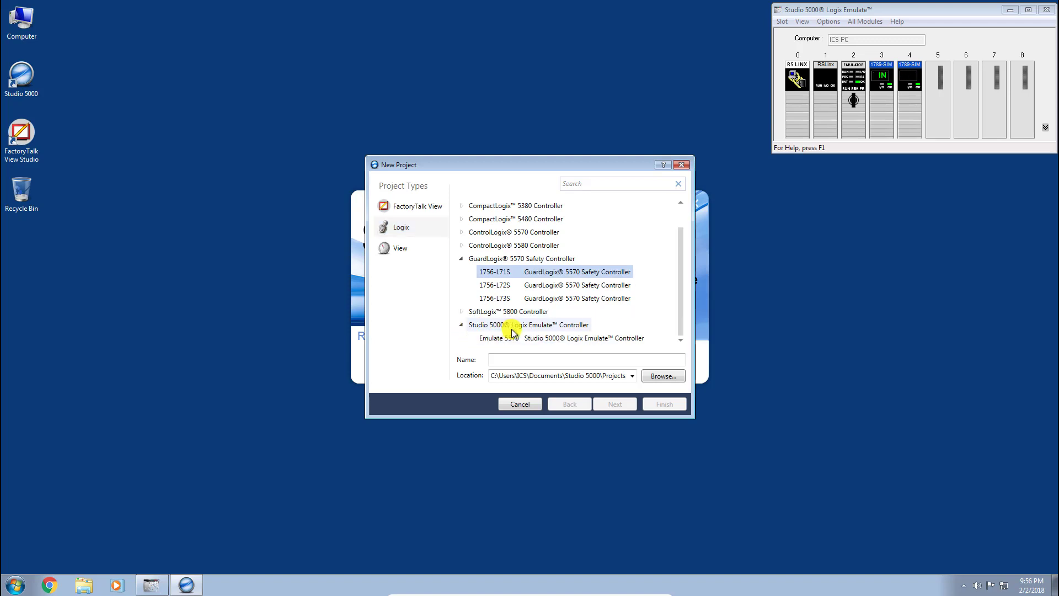
{"action": "left_click", "coordinate": [556, 343]}
{"action": "left_click", "coordinate": [523, 359]}
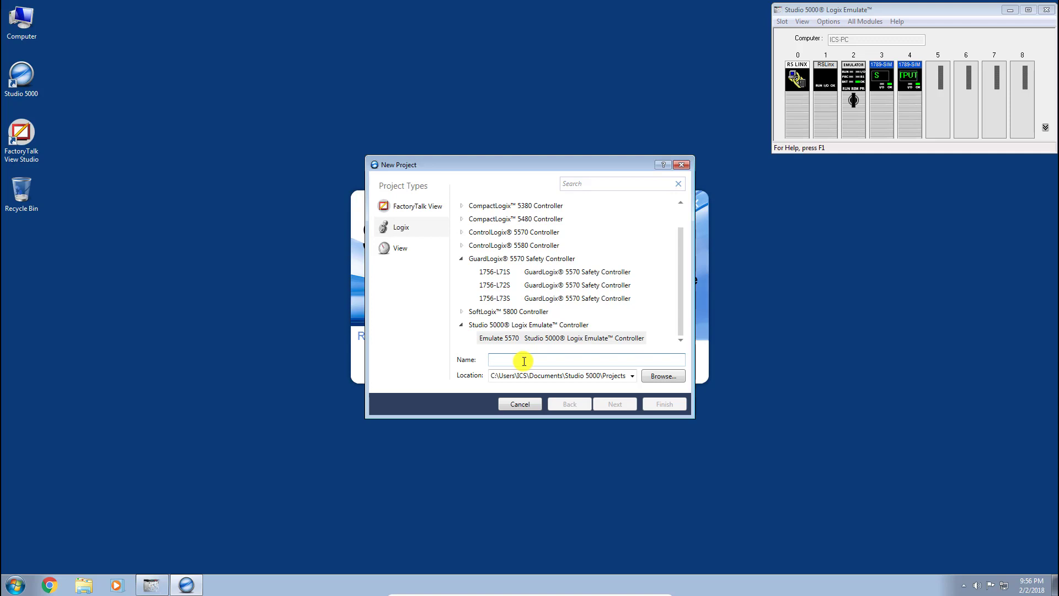
{"action": "type", "text": "Emulate_"}
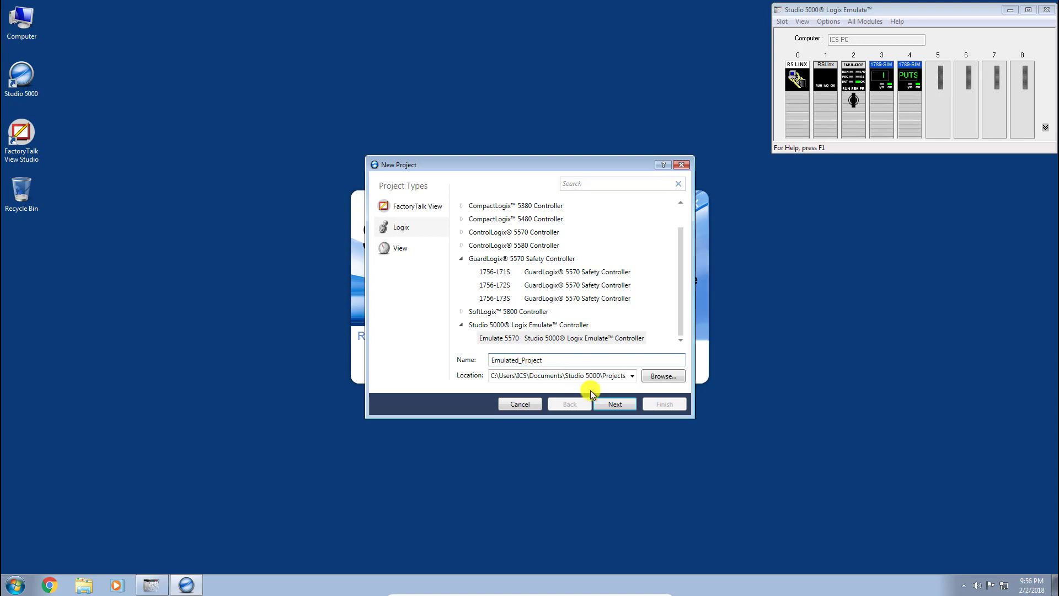
{"action": "left_click", "coordinate": [607, 401]}
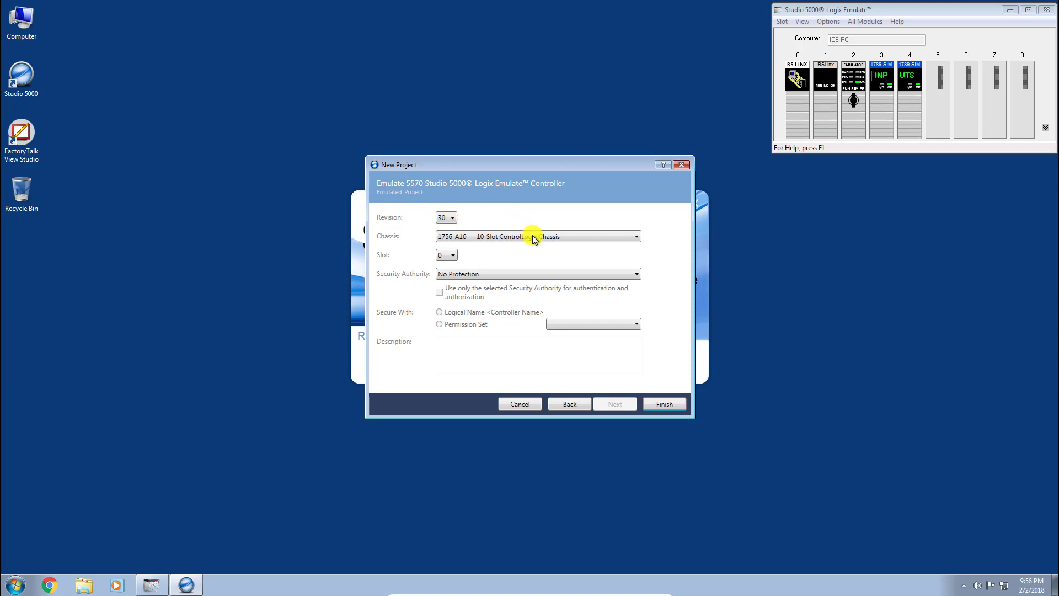
- Set the chassis to 1756-A7 7-Slot ControlLogix Chassis and the controller slot to 2, and finish creating the project
{"action": "left_click", "coordinate": [513, 237]}
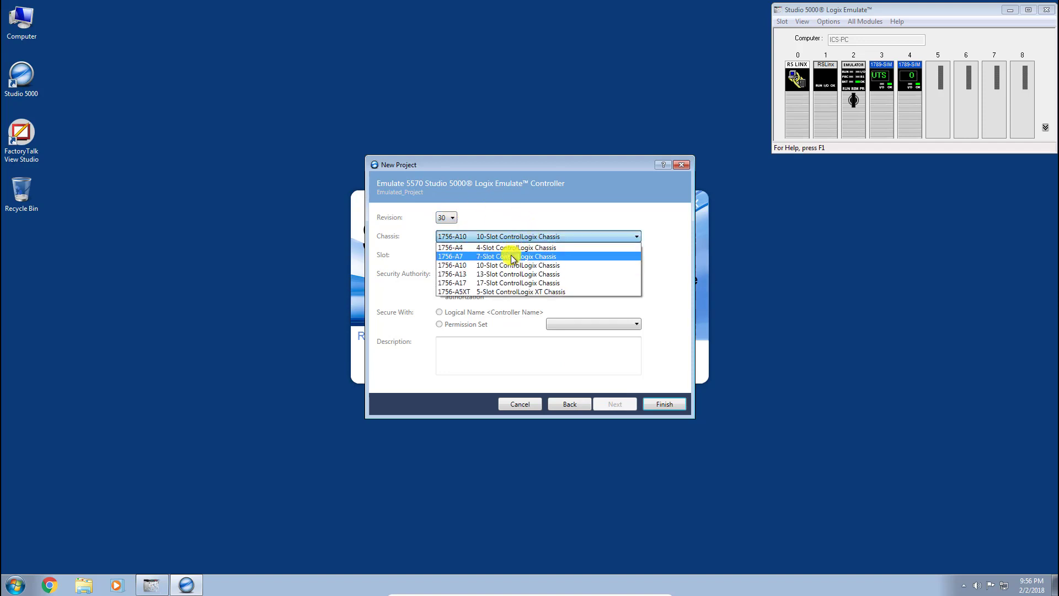
{"action": "left_click", "coordinate": [513, 256]}
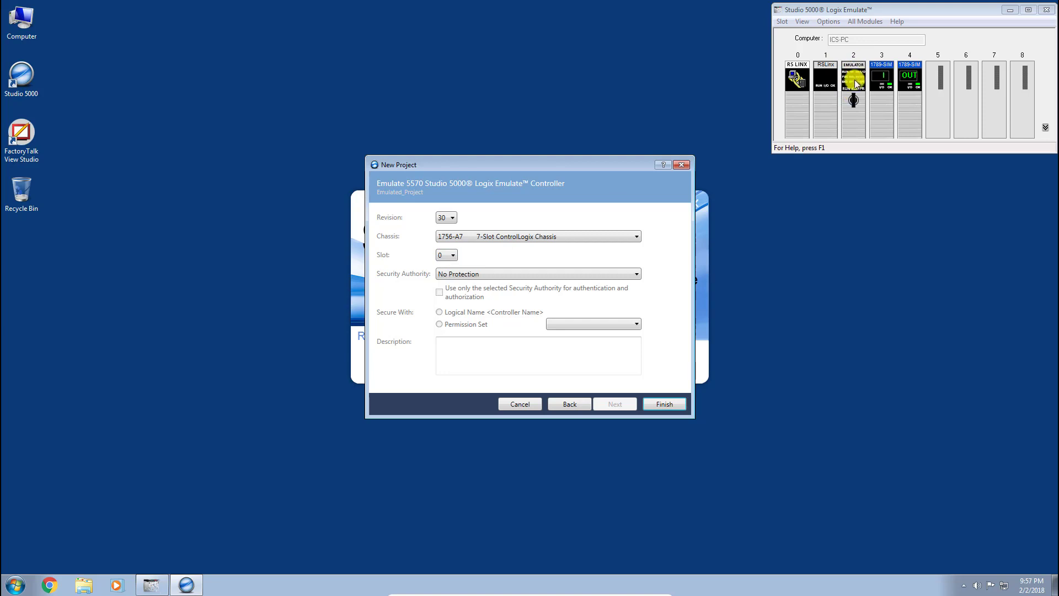
{"action": "left_click", "coordinate": [453, 257]}
{"action": "left_click", "coordinate": [444, 284]}
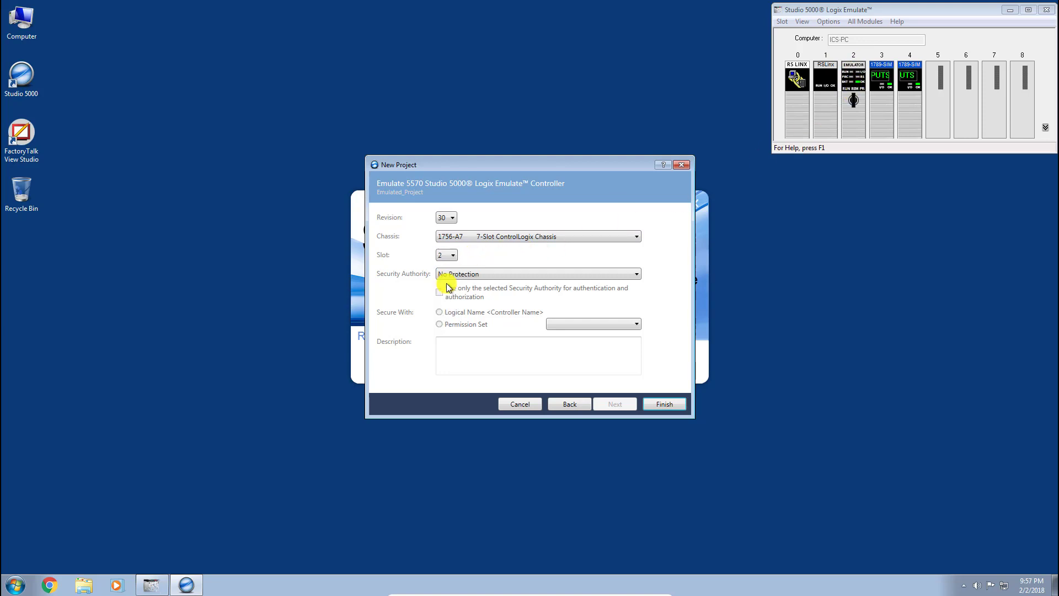
{"action": "left_click", "coordinate": [665, 404]}
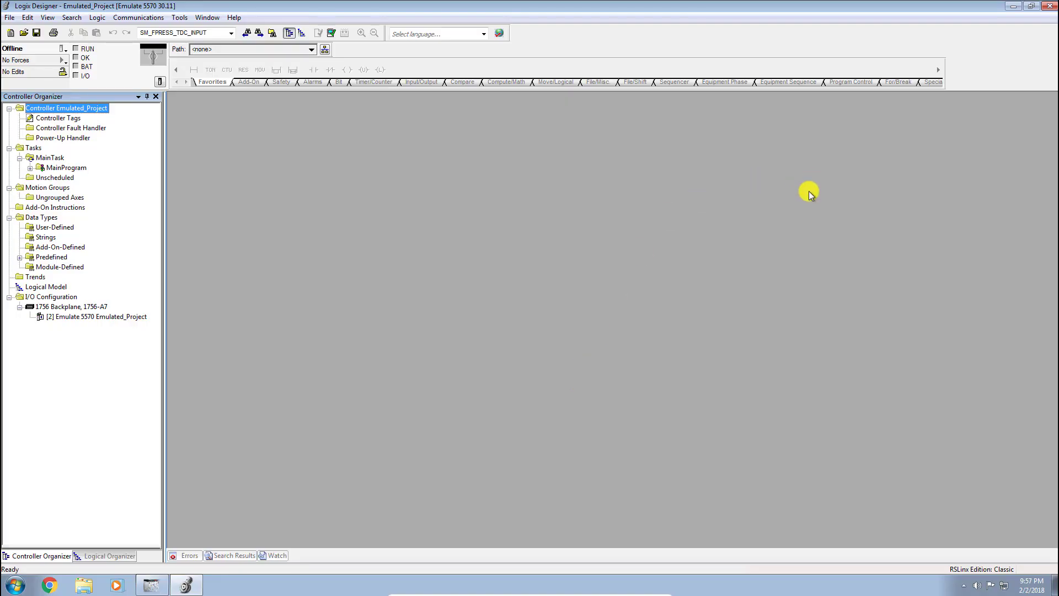
- Restore the Logix Designer window from full screen and size it to fill the area beside the Logix Emulate chassis window
{"action": "left_click", "coordinate": [1030, 6]}
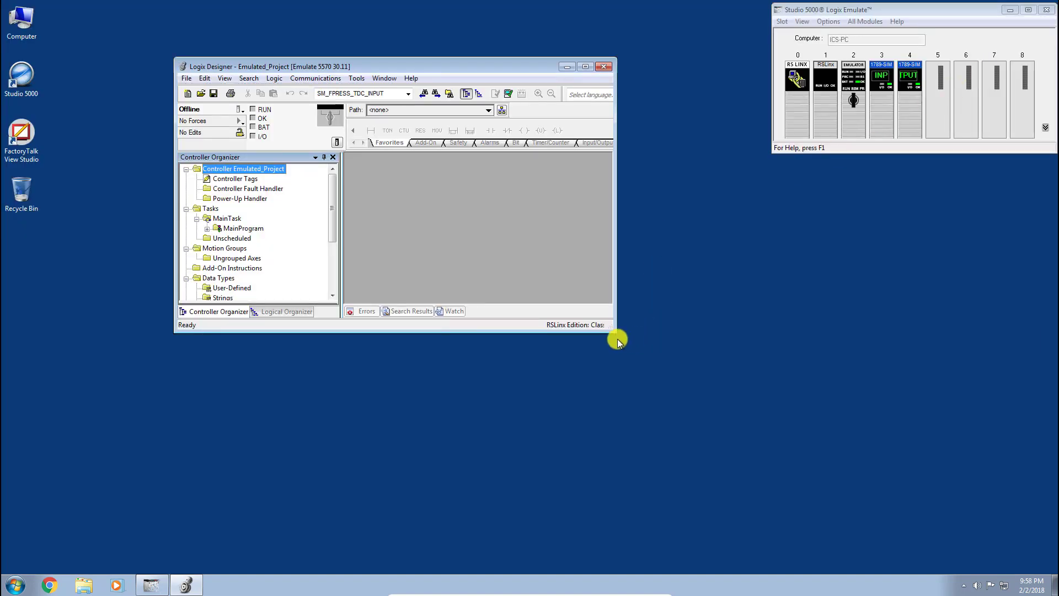
{"action": "left_click_drag", "start_coordinate": [617, 334], "coordinate": [761, 536]}
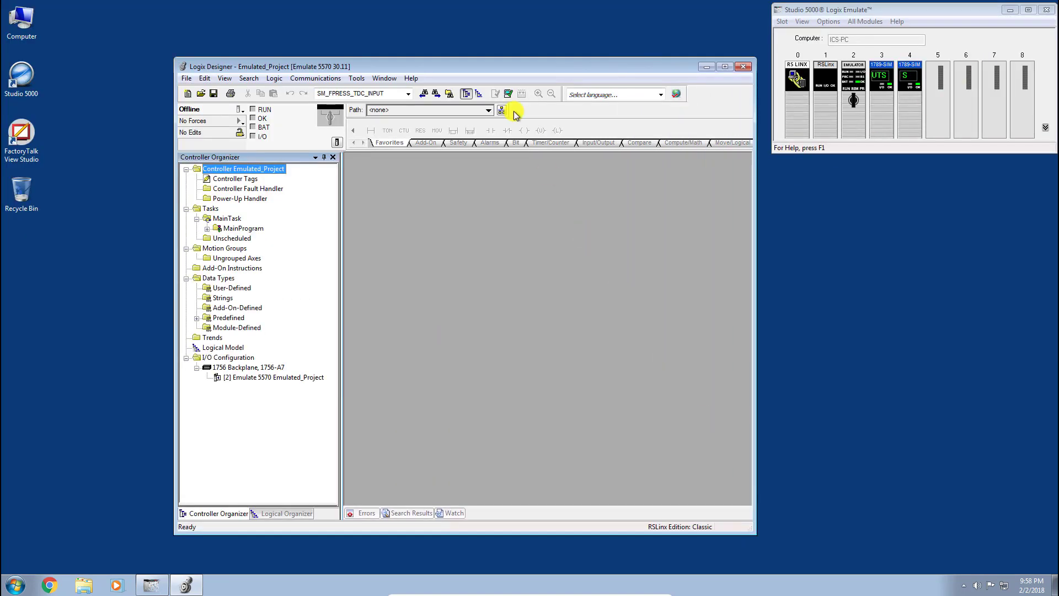
{"action": "left_click_drag", "start_coordinate": [493, 63], "coordinate": [331, 12]}
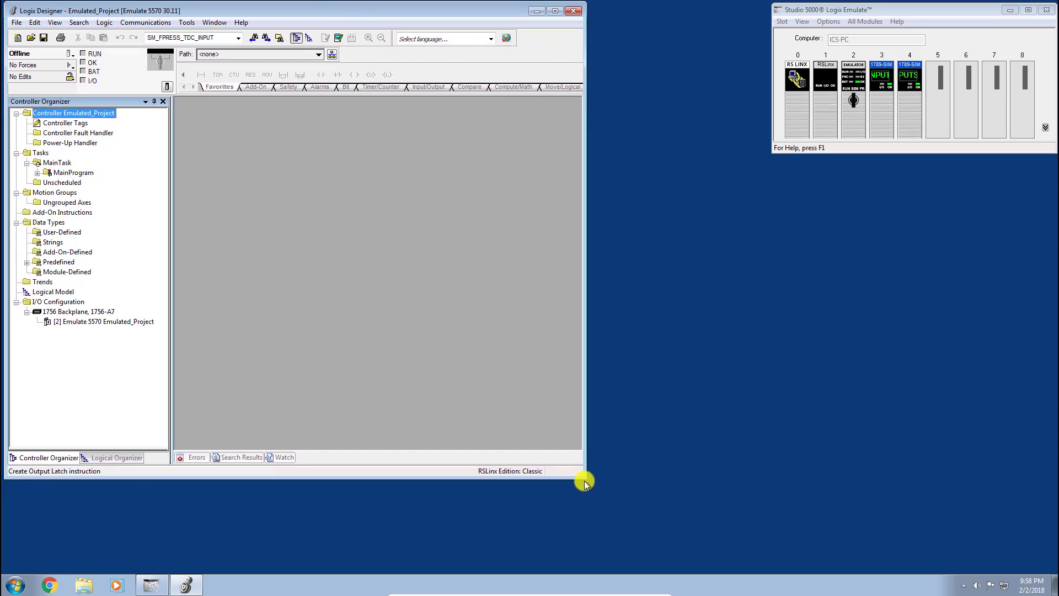
{"action": "left_click_drag", "start_coordinate": [585, 476], "coordinate": [764, 563]}
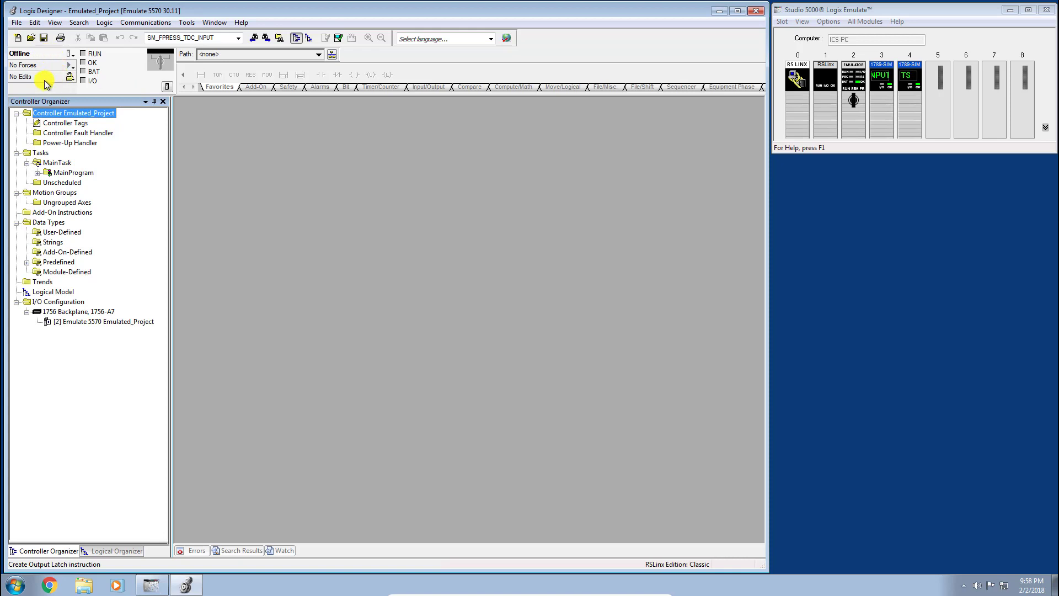
- Examine the controller mode options, the project folders in the Controller Organizer, and the Logical Organizer
{"action": "left_click", "coordinate": [70, 54]}
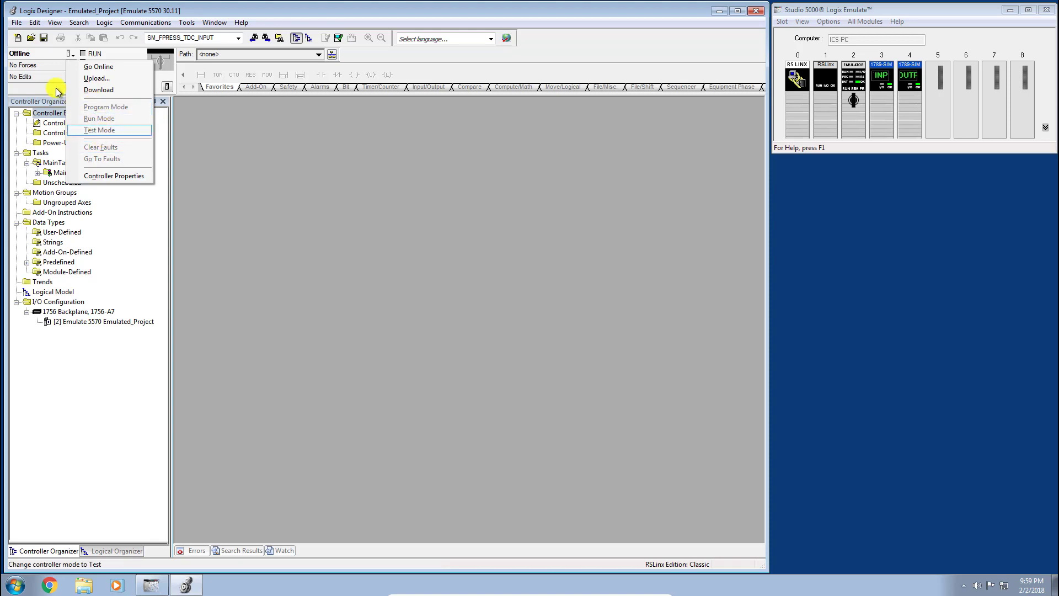
{"action": "left_click", "coordinate": [57, 59]}
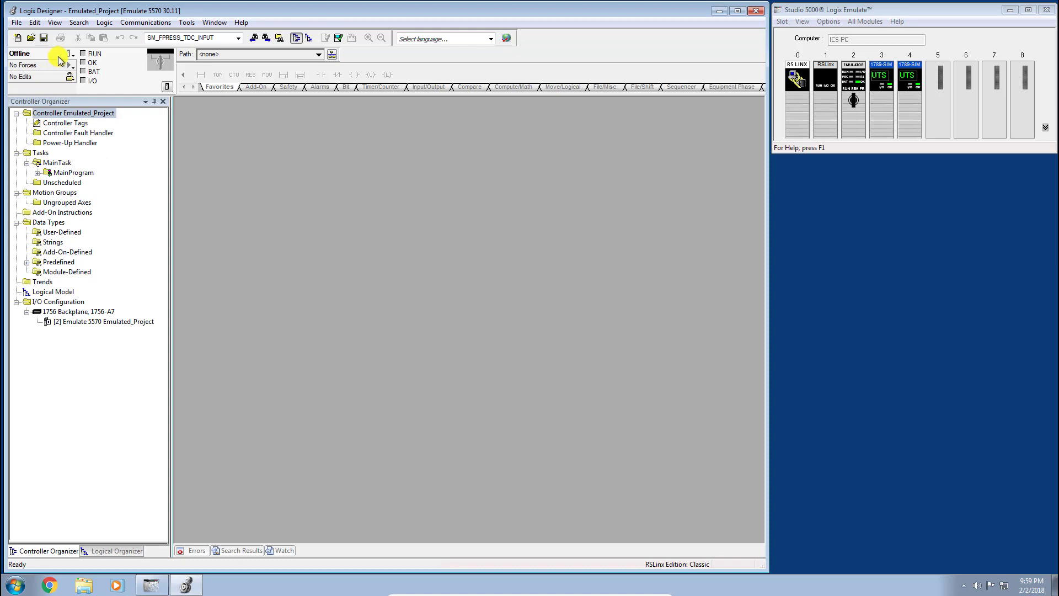
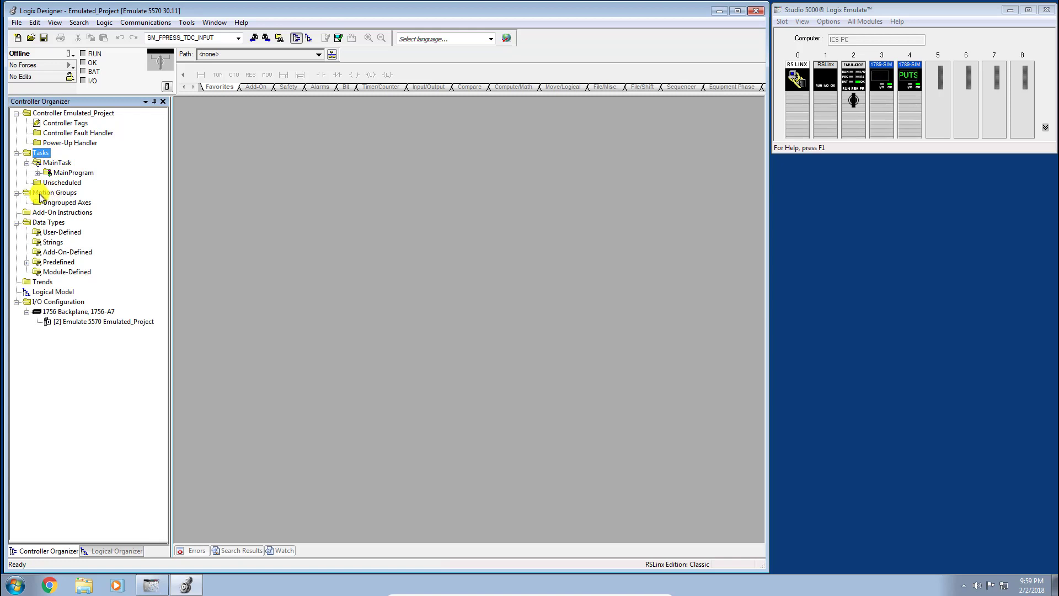
{"action": "left_click", "coordinate": [44, 193]}
{"action": "left_click", "coordinate": [65, 214]}
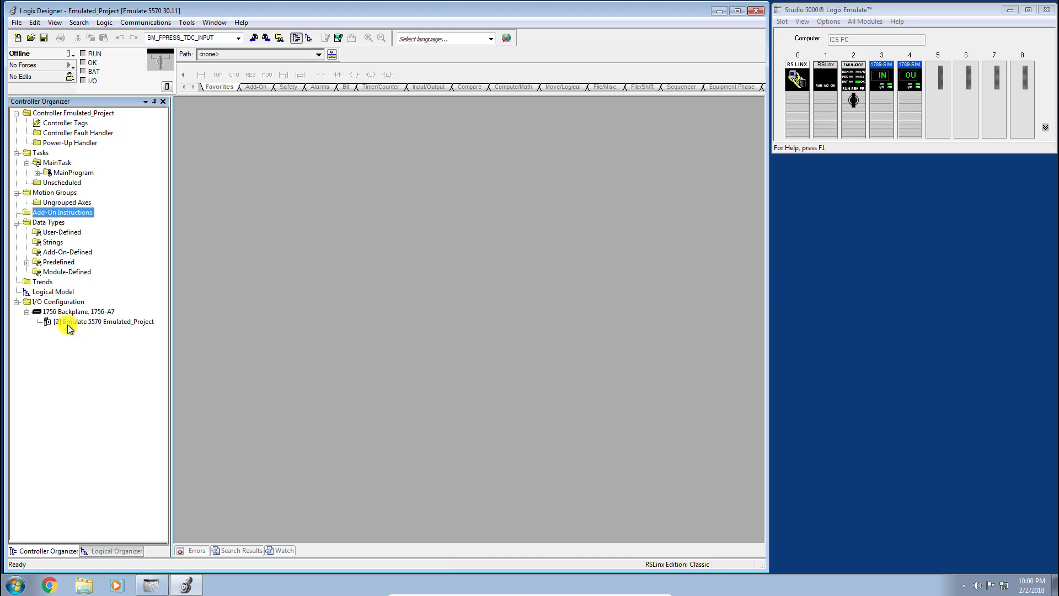
{"action": "left_click", "coordinate": [115, 551]}
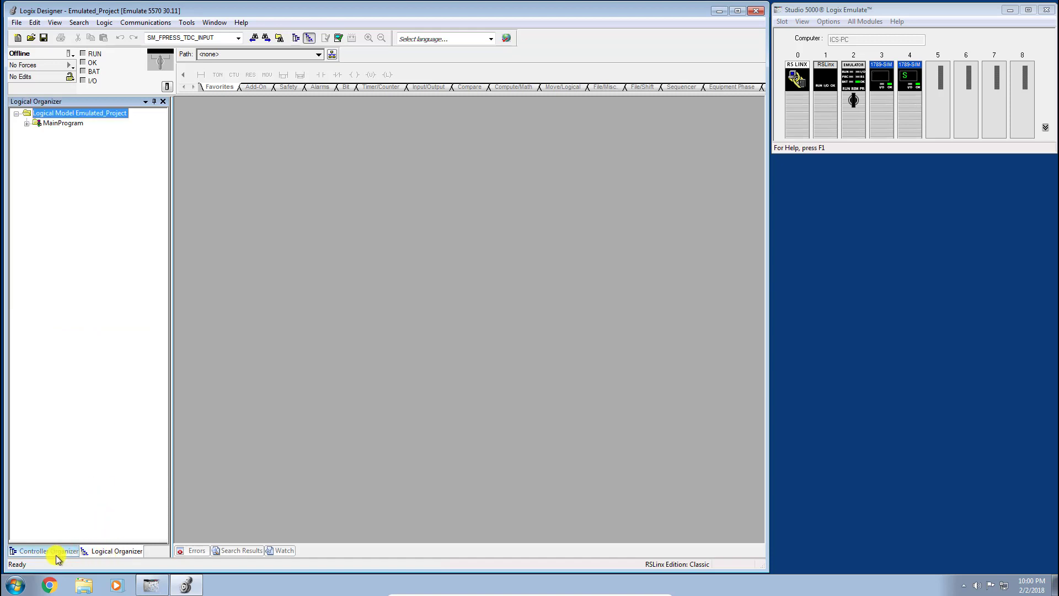
{"action": "left_click", "coordinate": [55, 552]}
{"action": "left_click", "coordinate": [95, 551]}
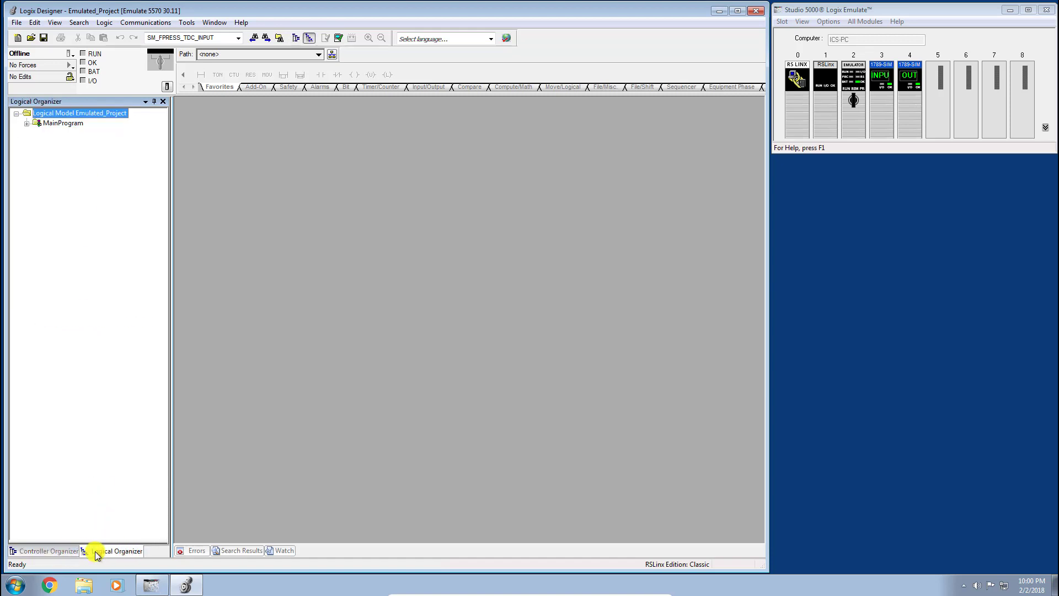
{"action": "left_click", "coordinate": [65, 552]}
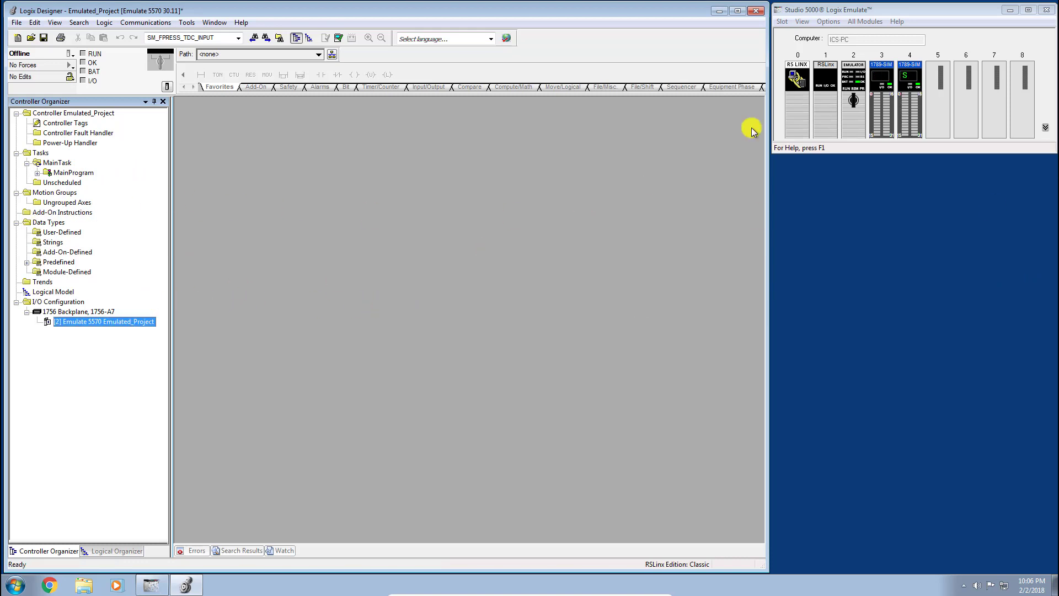
- Start a new 1756-MODULE Generic 1756 Module on the 1756-A7 backplane, filtering the module catalog to the Other category
{"action": "right_click", "coordinate": [70, 315]}
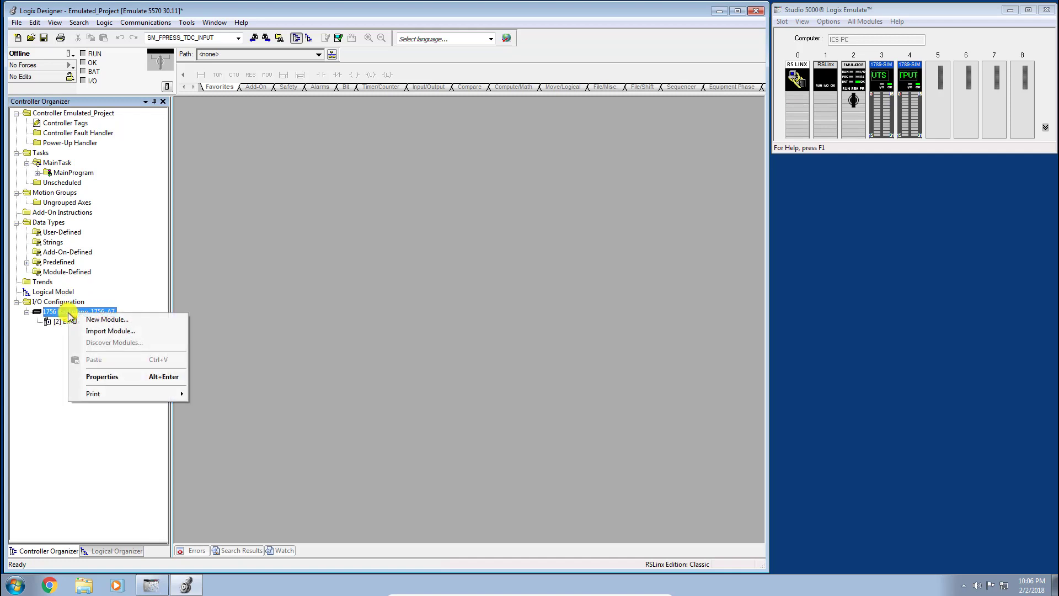
{"action": "left_click", "coordinate": [119, 324]}
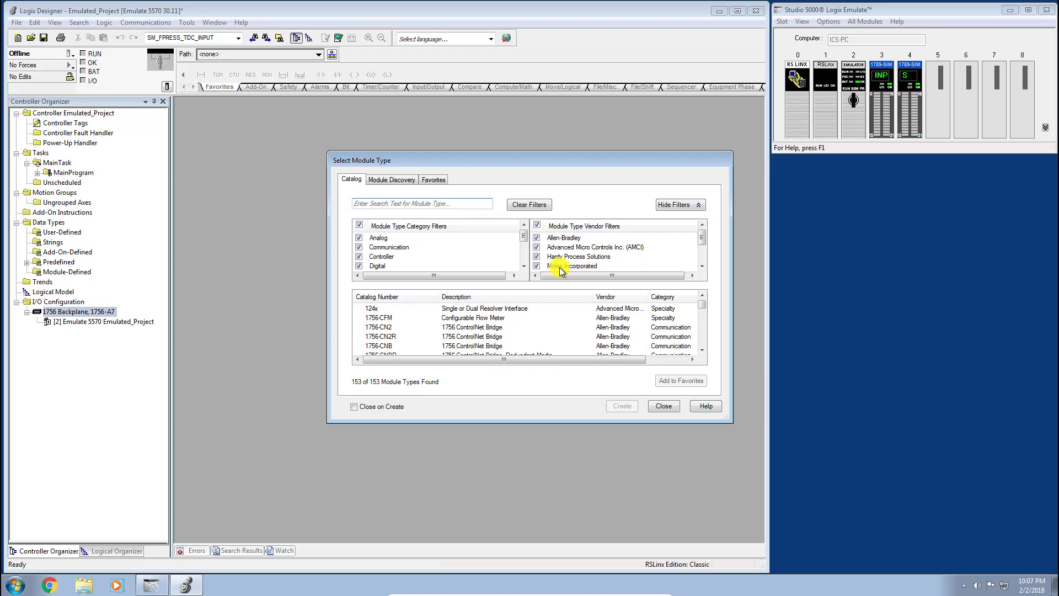
{"action": "mouse_move", "coordinate": [702, 238]}
{"action": "left_mouse_down"}
{"action": "mouse_move", "coordinate": [696, 260]}
{"action": "mouse_move", "coordinate": [702, 246]}
{"action": "left_mouse_up"}
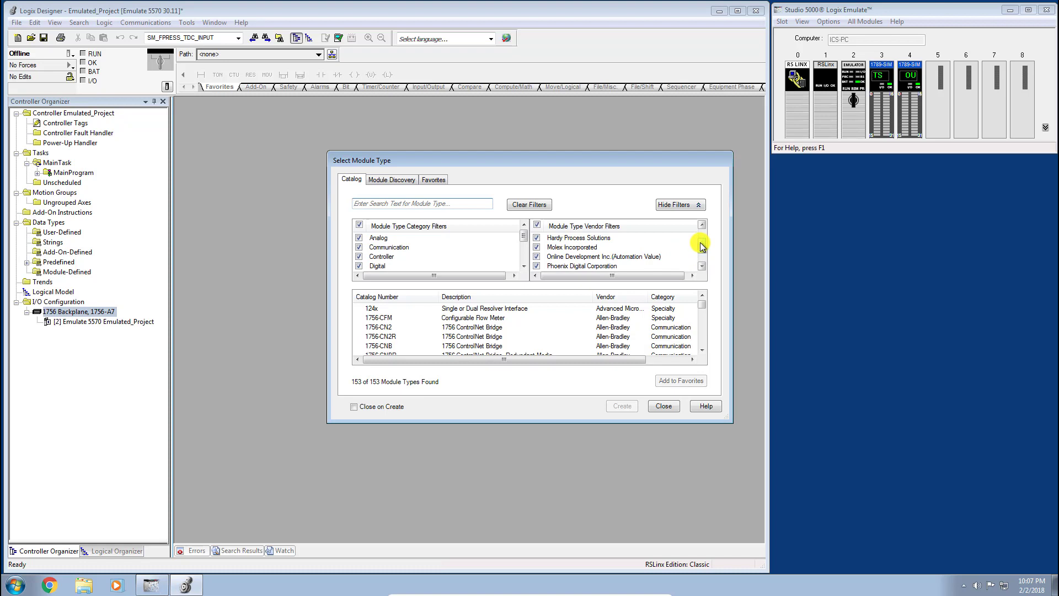
{"action": "left_click_drag", "start_coordinate": [702, 246], "coordinate": [703, 232]}
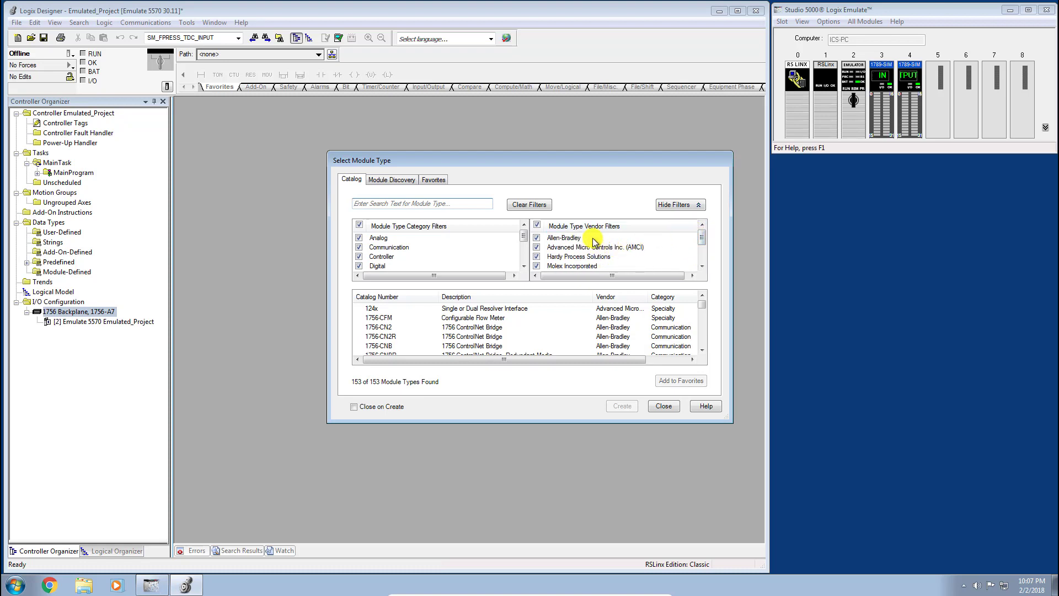
{"action": "left_click", "coordinate": [360, 226]}
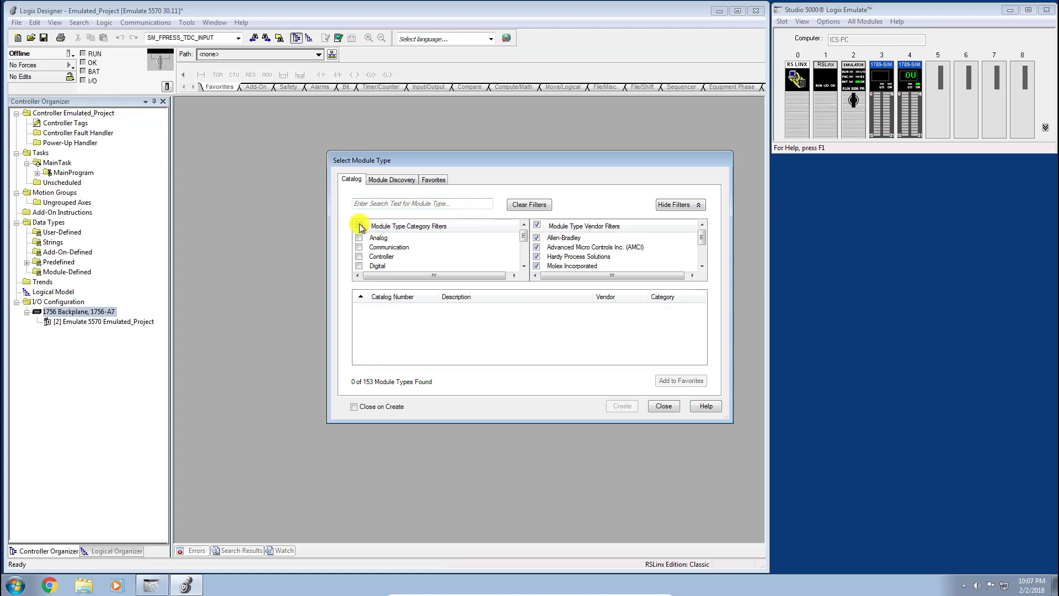
{"action": "scroll", "coordinate": [523, 242], "scroll_direction": "down", "scroll_amount": 2}
{"action": "left_click", "coordinate": [360, 257]}
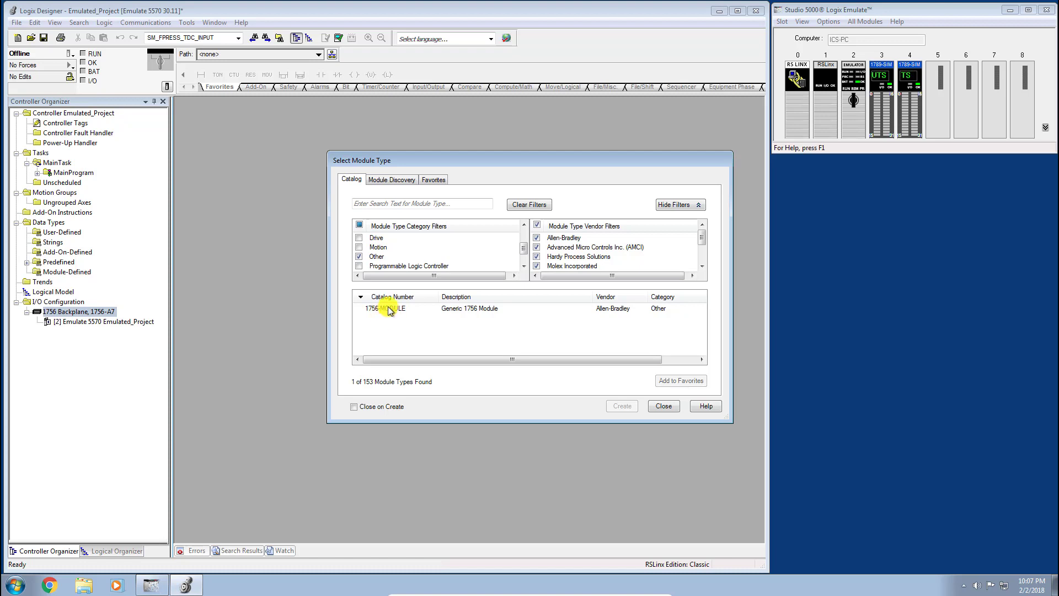
{"action": "left_click", "coordinate": [389, 310]}
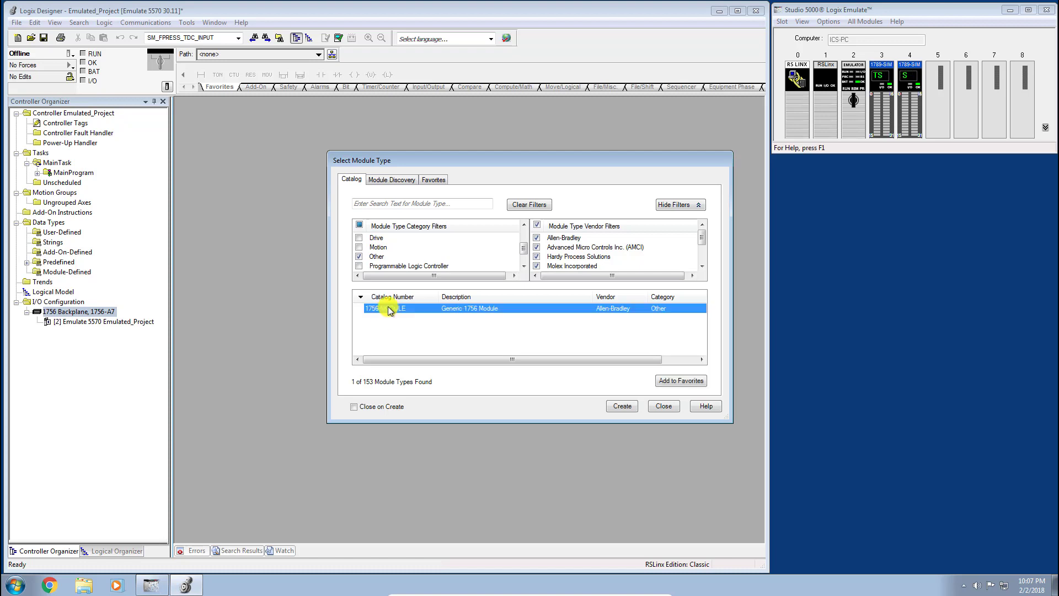
{"action": "left_click", "coordinate": [621, 406]}
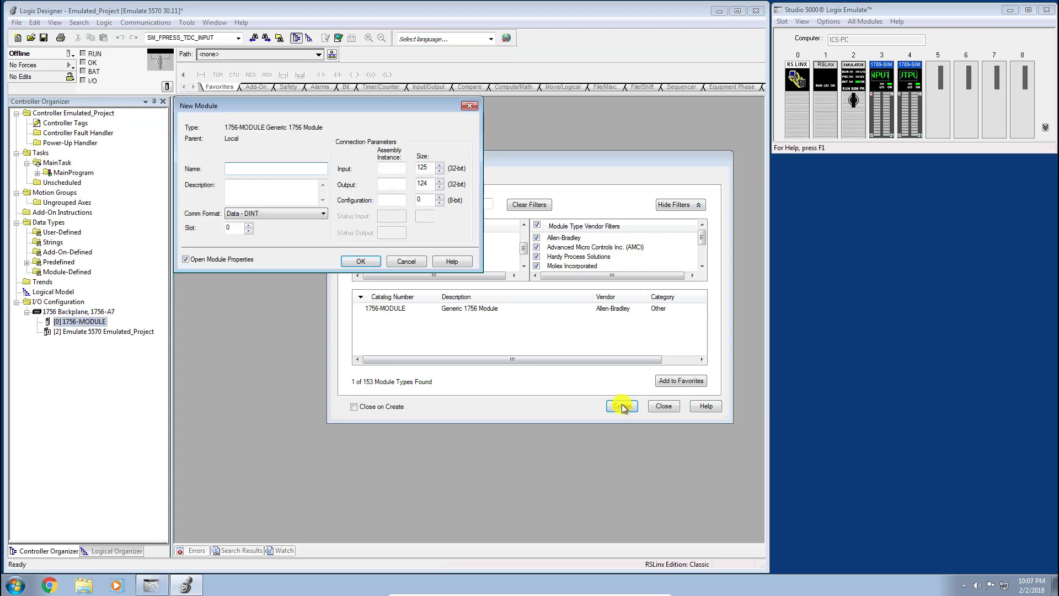
- Name the module Simulated_Inputs and set its input connection to assembly instance 1 with size 2
{"action": "left_click", "coordinate": [265, 168]}
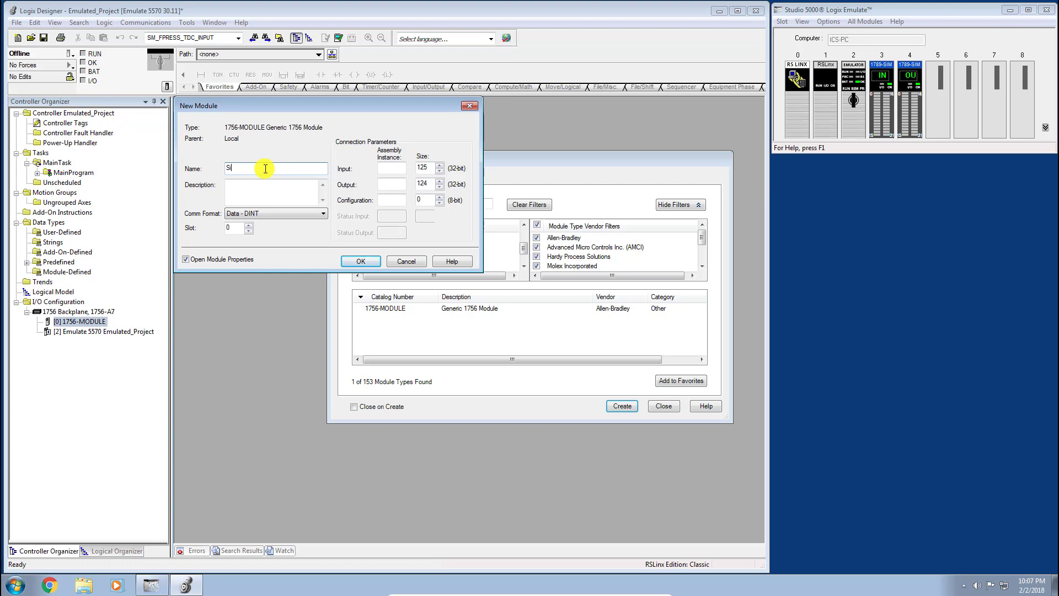
{"action": "type", "text": "Simulated_IN"}
{"action": "left_click", "coordinate": [392, 169]}
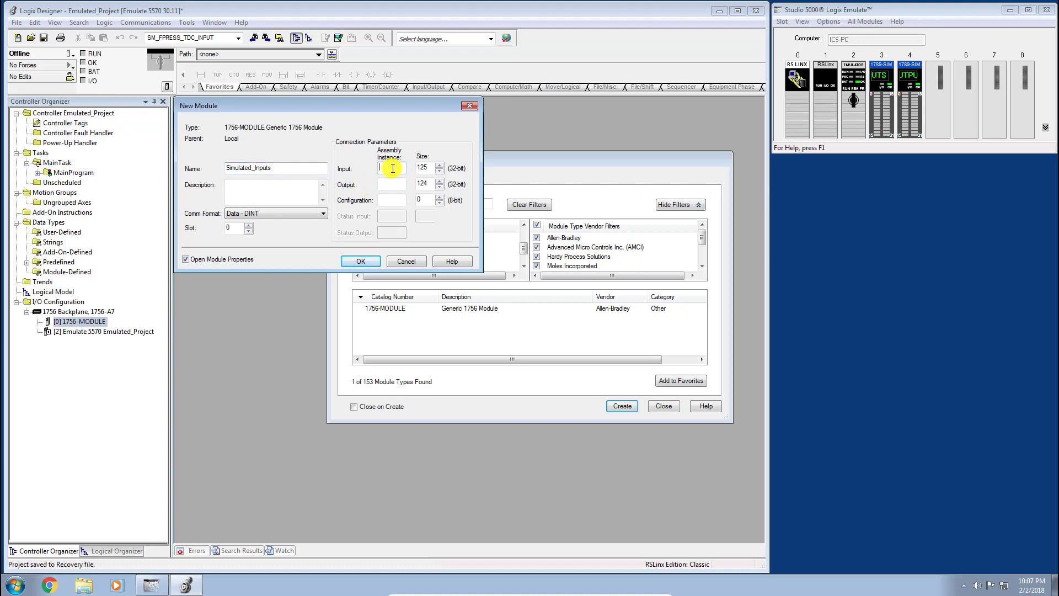
{"action": "type", "text": "1"}
{"action": "double_click", "coordinate": [428, 166]}
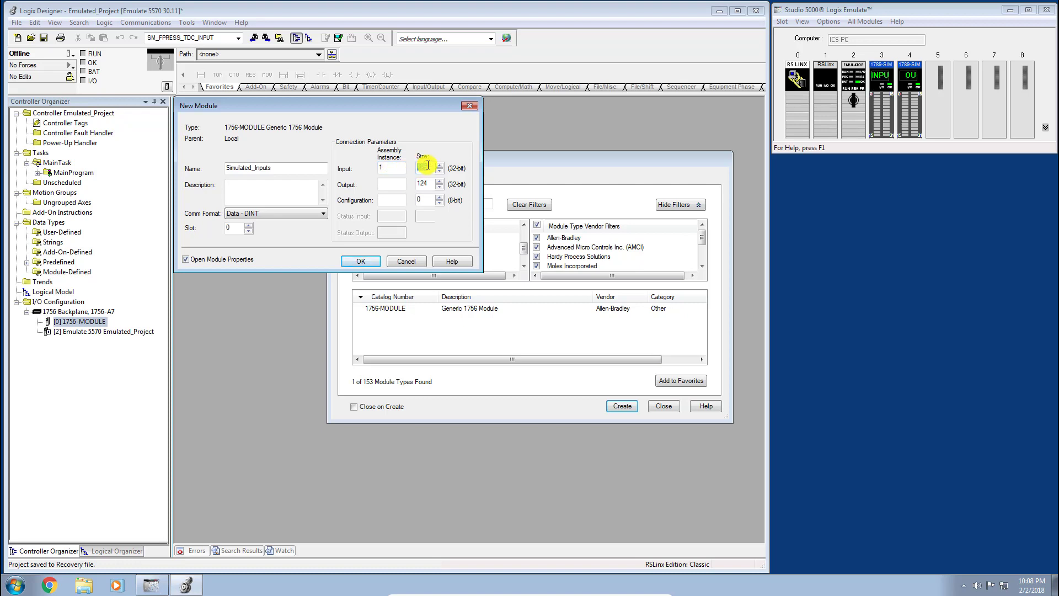
{"action": "type", "text": "2"}
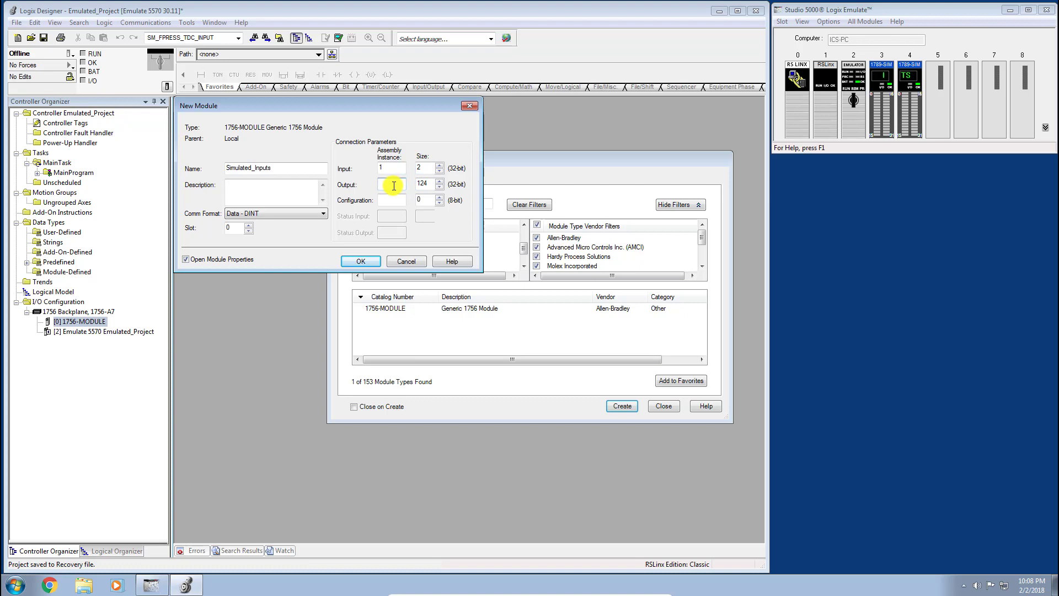
- Set the output assembly instance to 2 with size 1, the configuration instance to 16 and the slot to 3, and create the module
{"action": "left_click", "coordinate": [394, 186]}
{"action": "type", "text": "2"}
{"action": "double_click", "coordinate": [424, 184]}
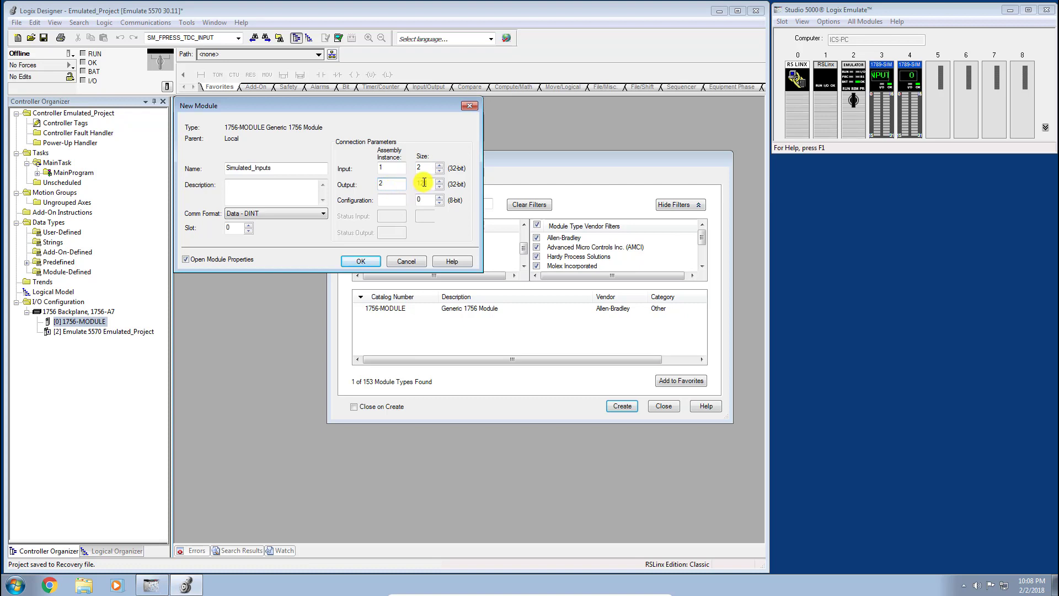
{"action": "type", "text": "1"}
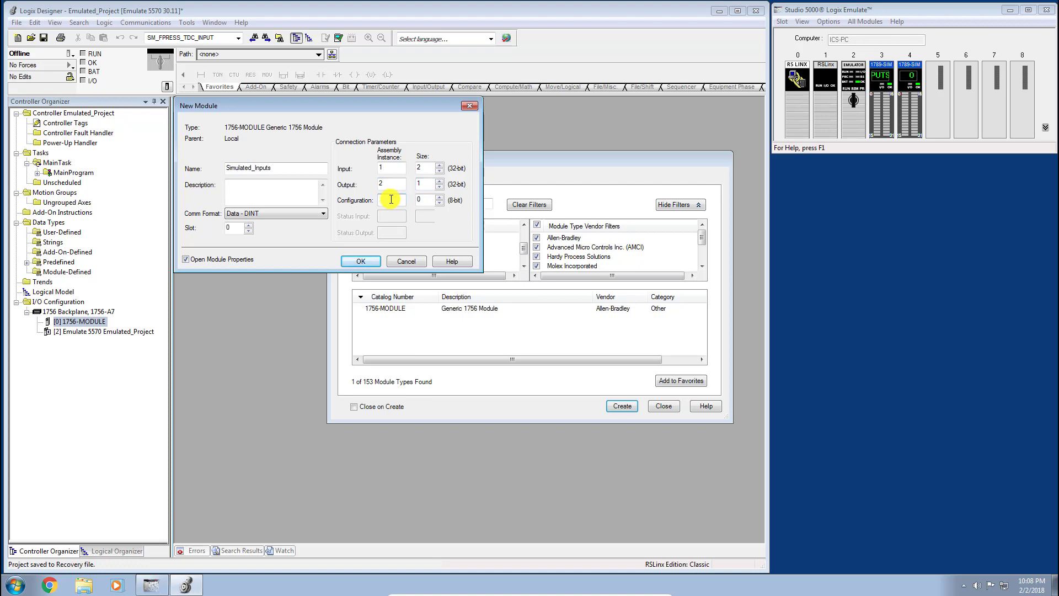
{"action": "type", "text": "16"}
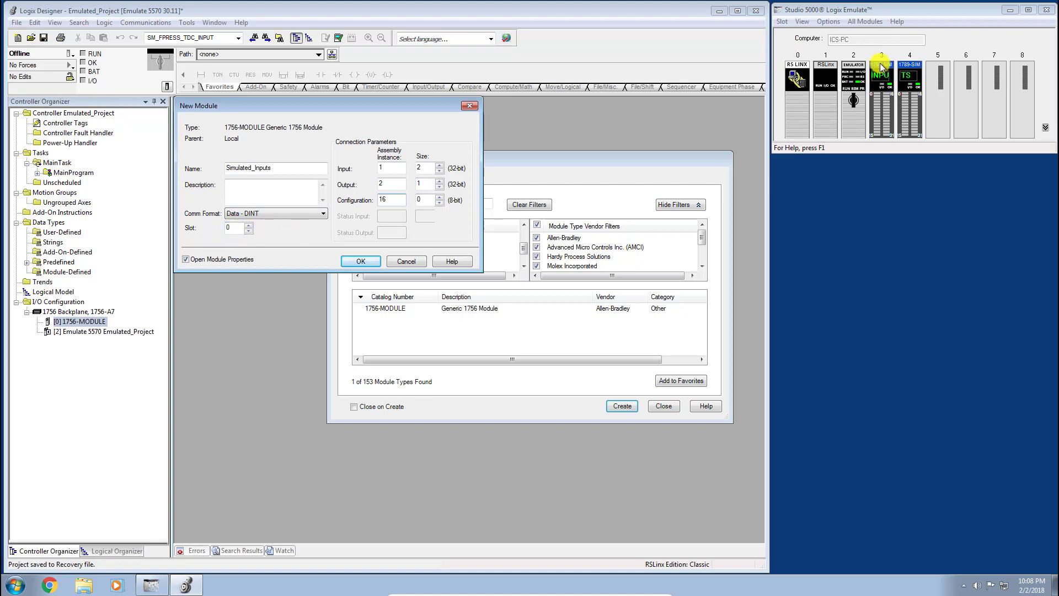
{"action": "left_click", "coordinate": [249, 225]}
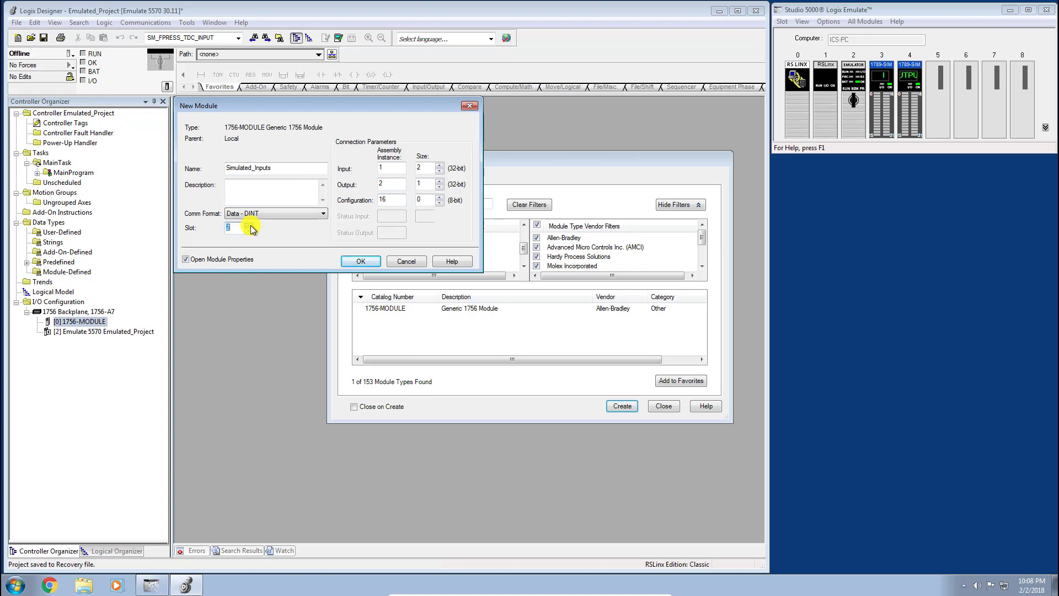
{"action": "left_click", "coordinate": [362, 263]}
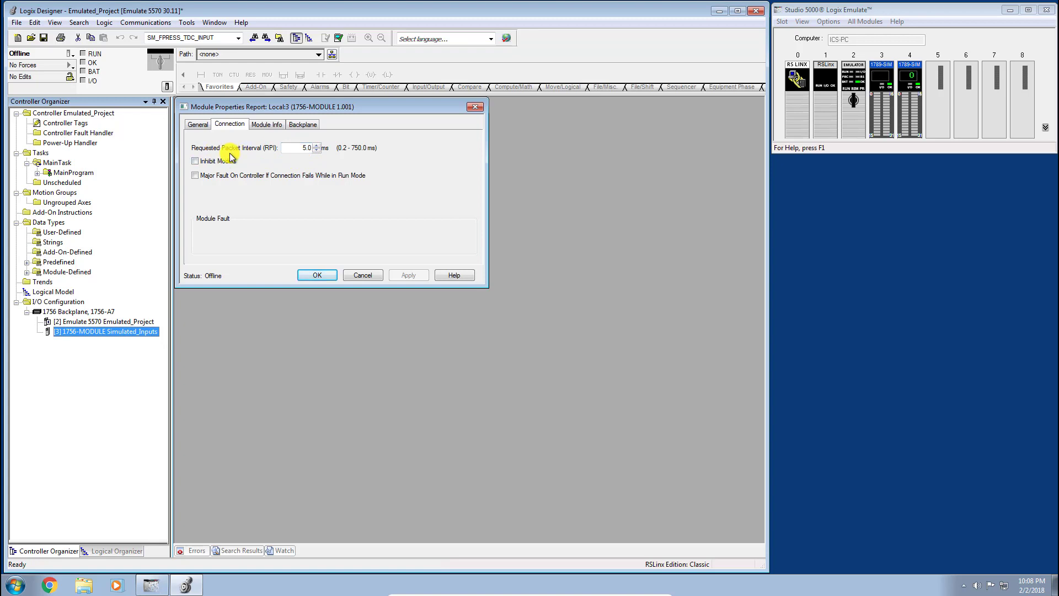
- Set the Simulated_Inputs module's Requested Packet Interval to 50.0 ms and apply the module properties
{"action": "double_click", "coordinate": [308, 149]}
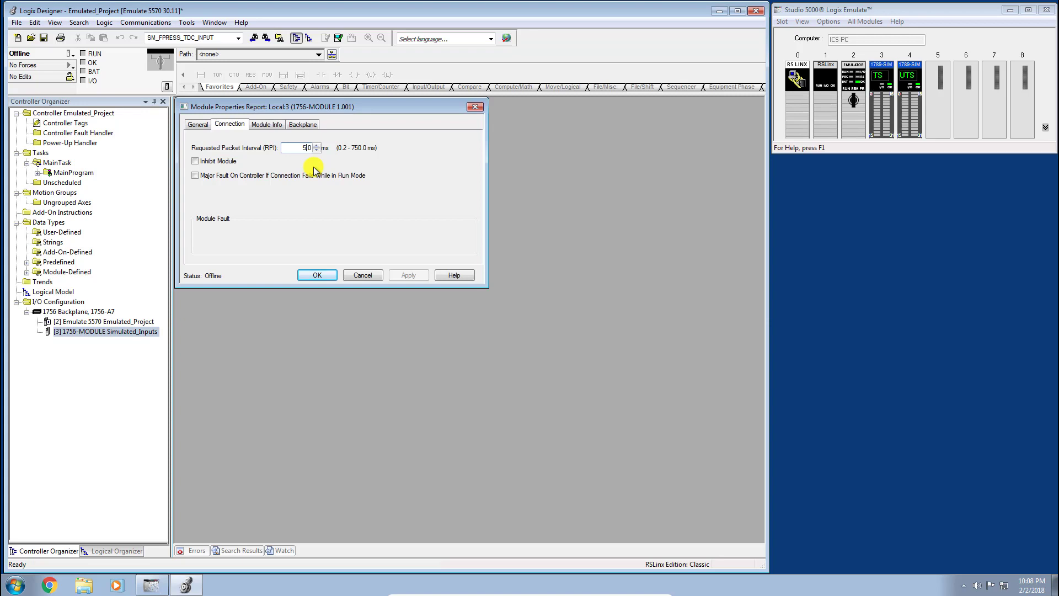
{"action": "type", "text": "0"}
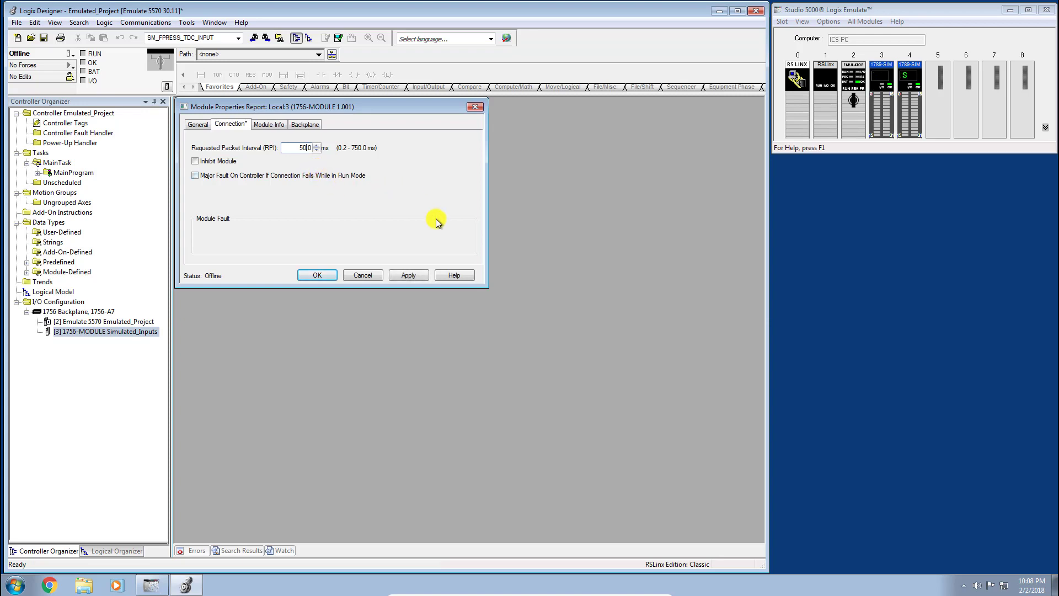
{"action": "left_click", "coordinate": [407, 275]}
{"action": "left_click", "coordinate": [315, 276]}
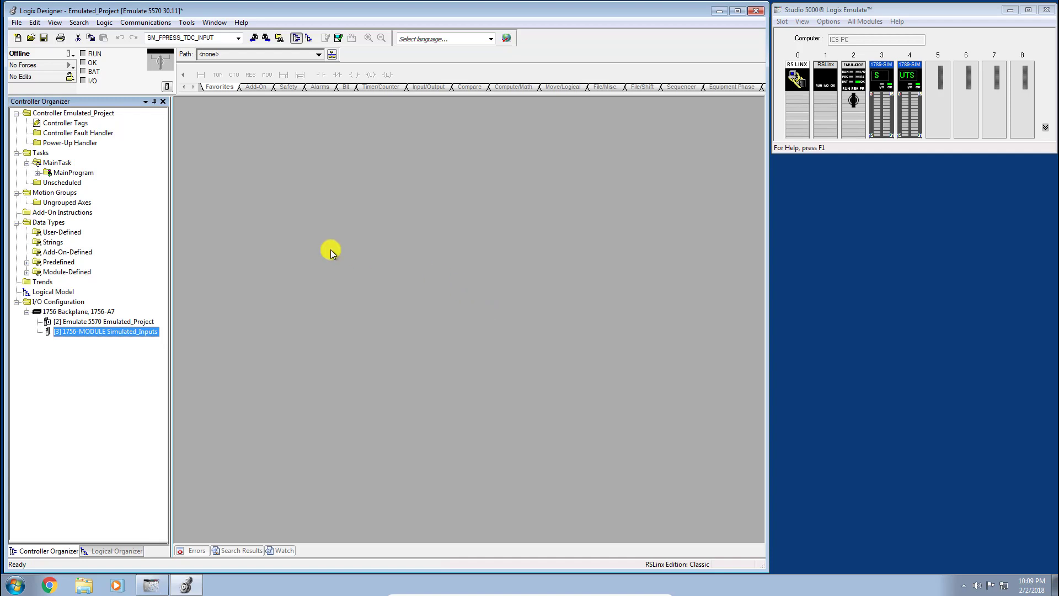
- Start another 1756-MODULE Generic 1756 Module on the 1756-A7 backplane, limiting the module catalog to the Other category
{"action": "right_click", "coordinate": [96, 314]}
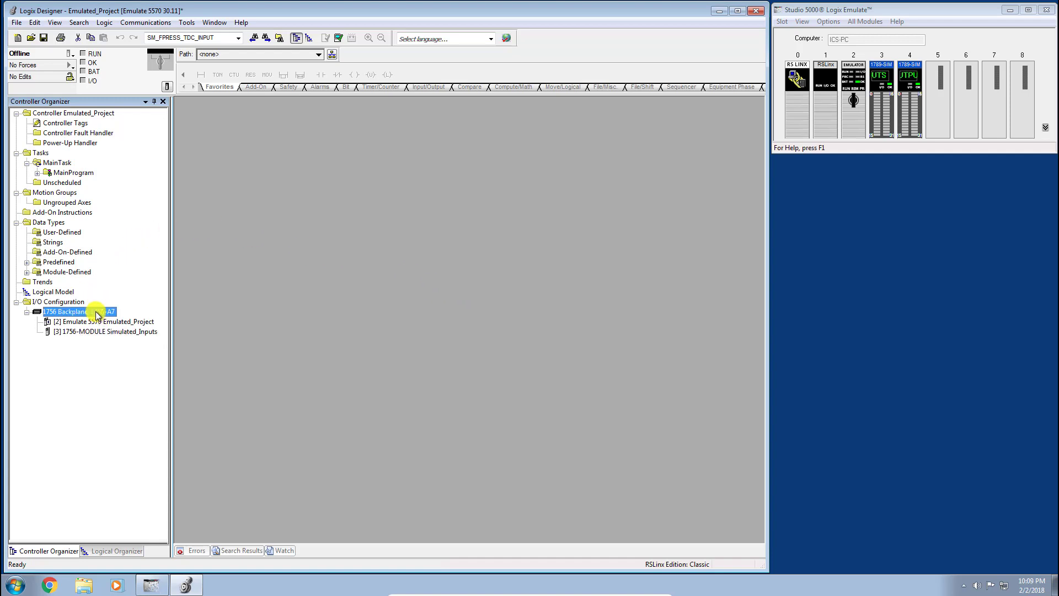
{"action": "left_click", "coordinate": [116, 318]}
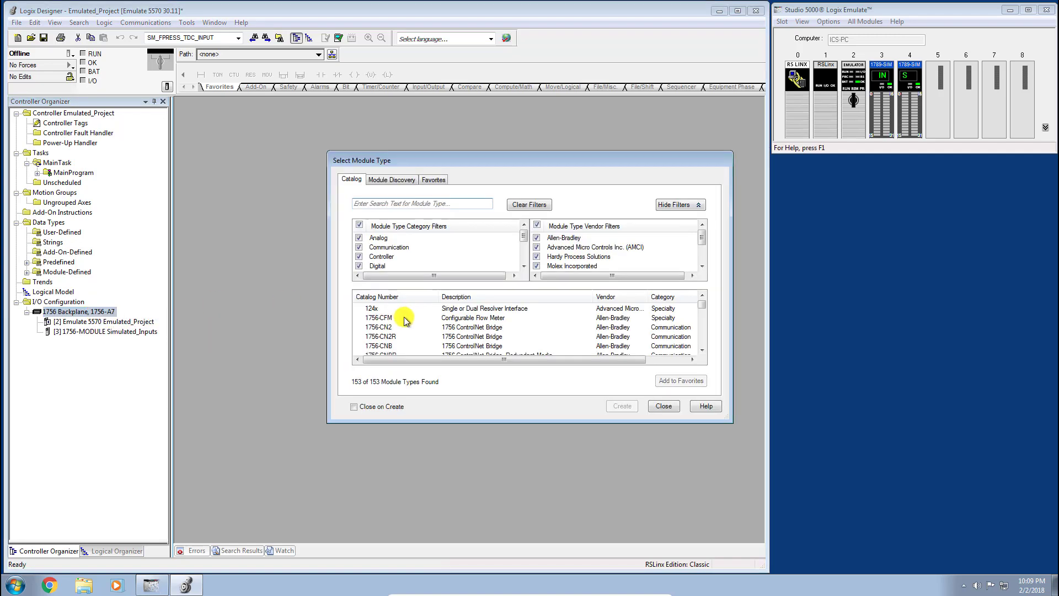
{"action": "left_click", "coordinate": [359, 225]}
{"action": "left_click_drag", "start_coordinate": [523, 235], "coordinate": [523, 251]}
{"action": "left_click", "coordinate": [359, 246]}
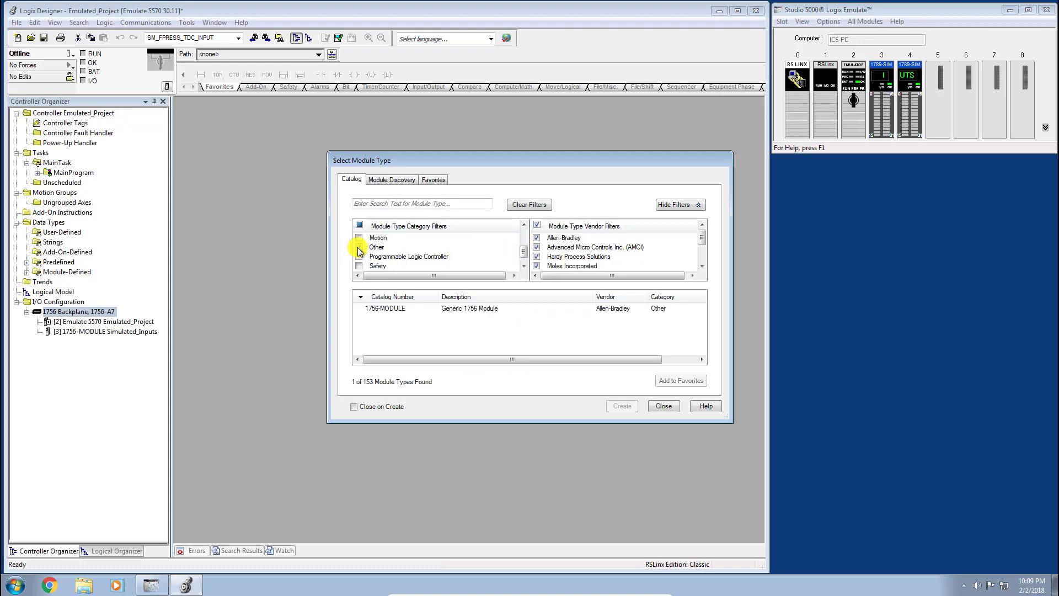
{"action": "left_click", "coordinate": [386, 308]}
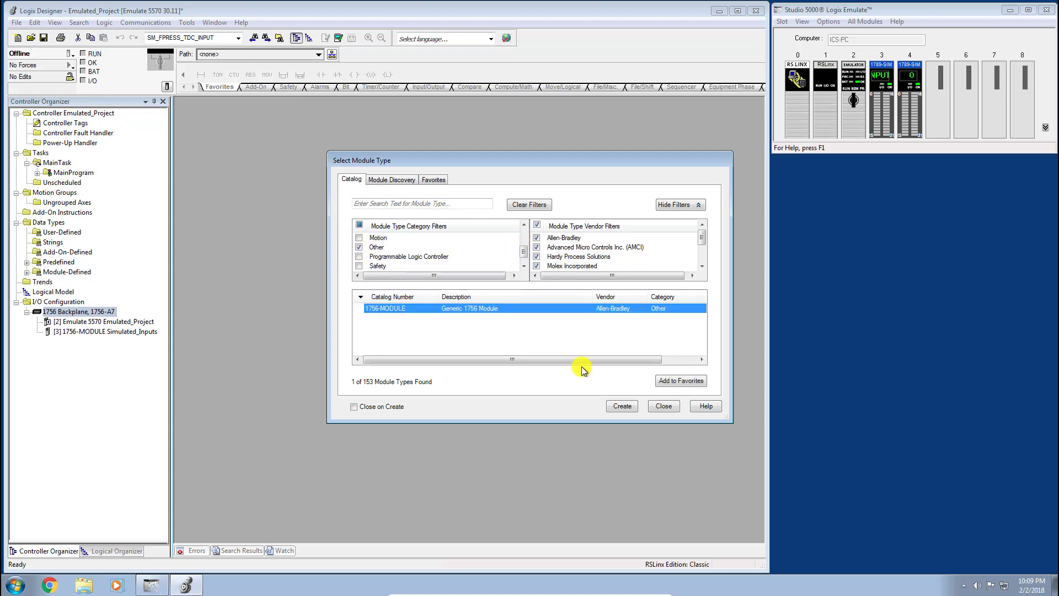
{"action": "left_click", "coordinate": [622, 408]}
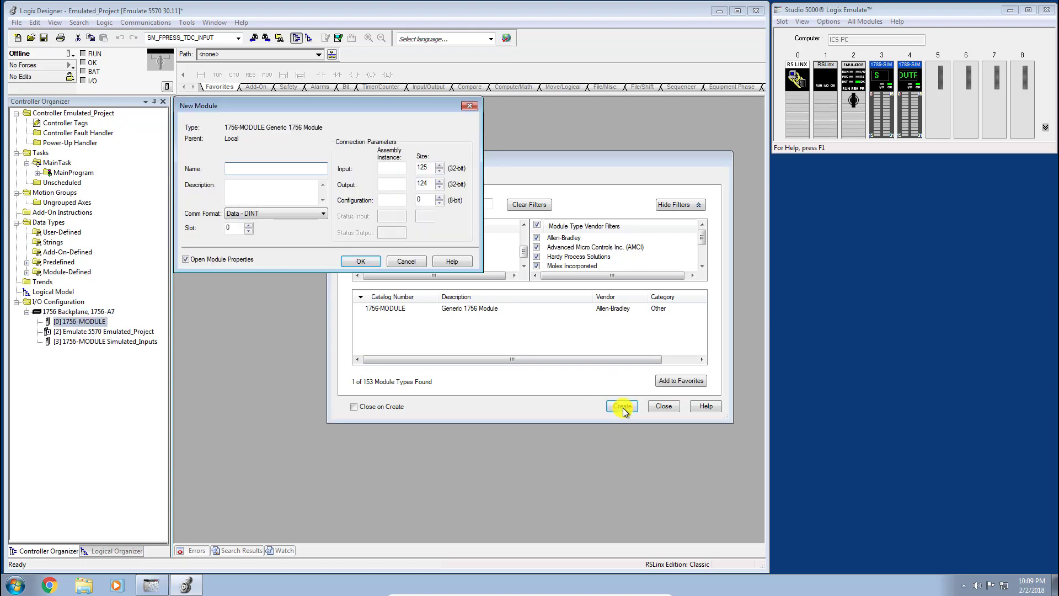
- Name the new module Simulated_Outputs and set its input connection to assembly instance 1 with size 2
{"action": "type", "text": "Simulated_Outputs"}
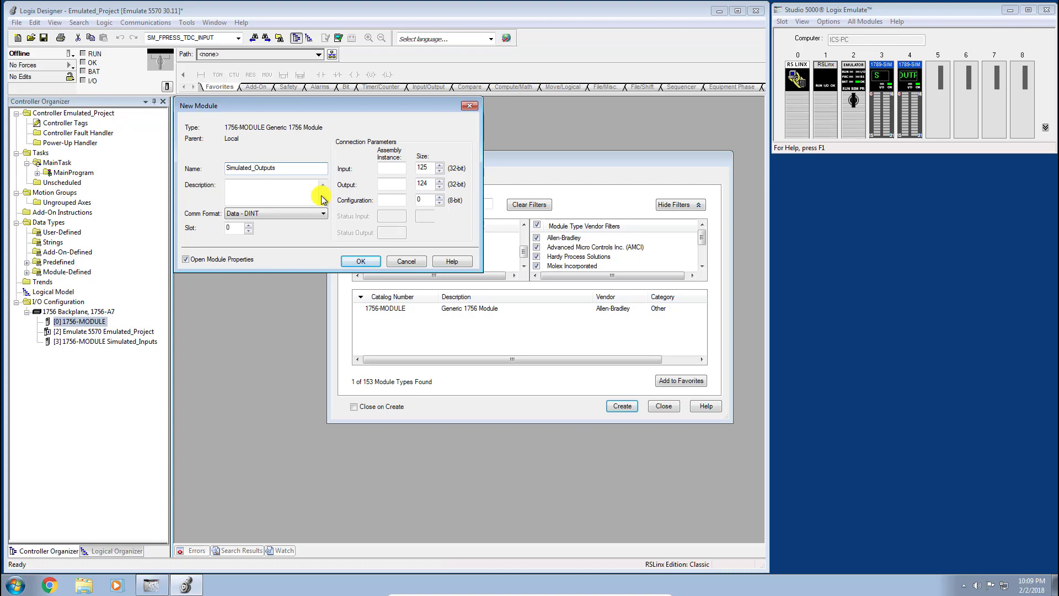
{"action": "left_click", "coordinate": [397, 167]}
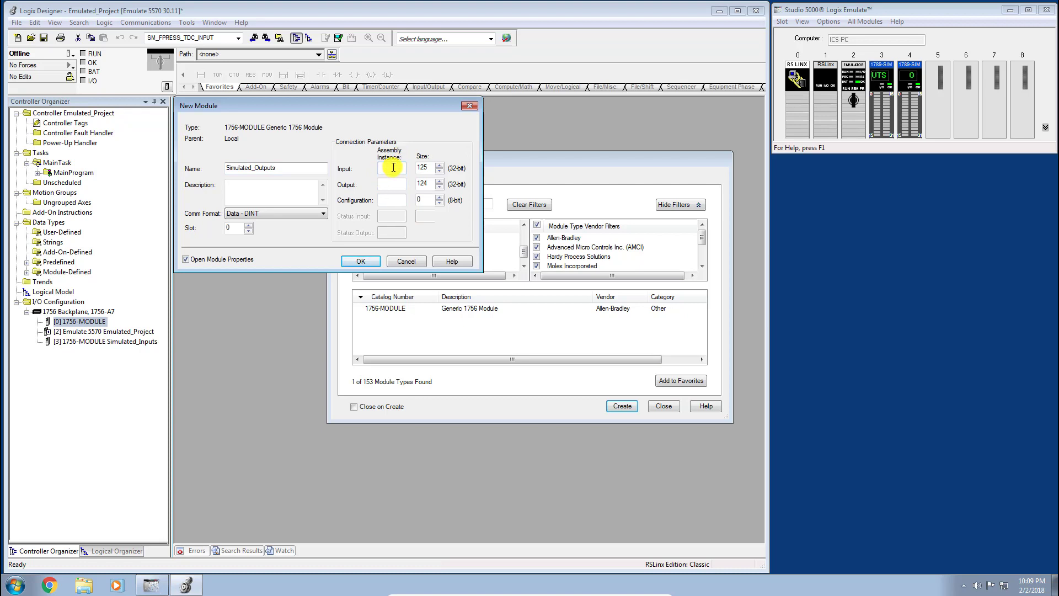
{"action": "type", "text": "1"}
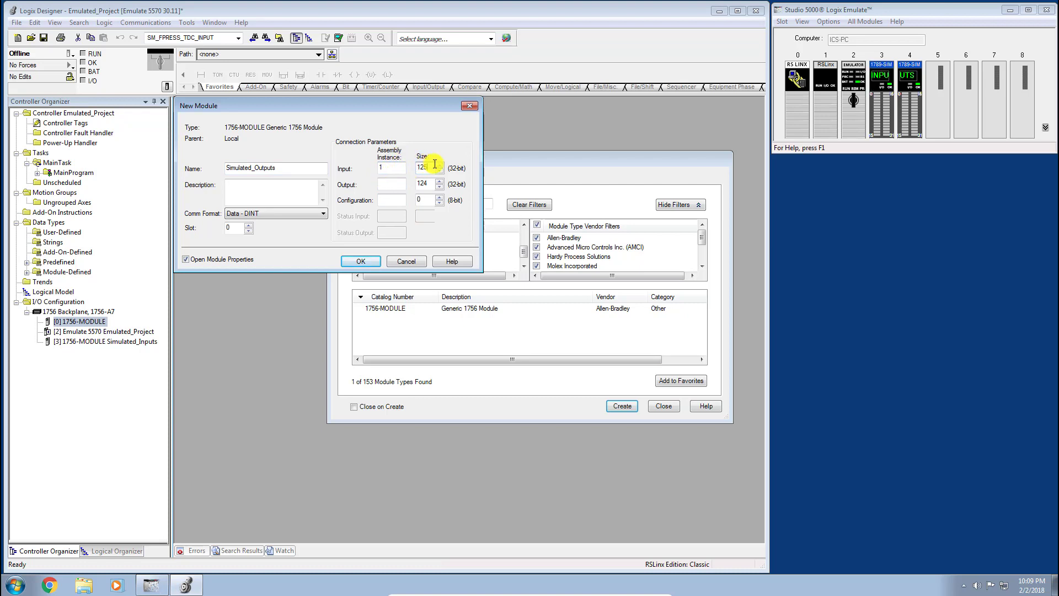
{"action": "type", "text": "2"}
{"action": "key", "text": "Tab"}
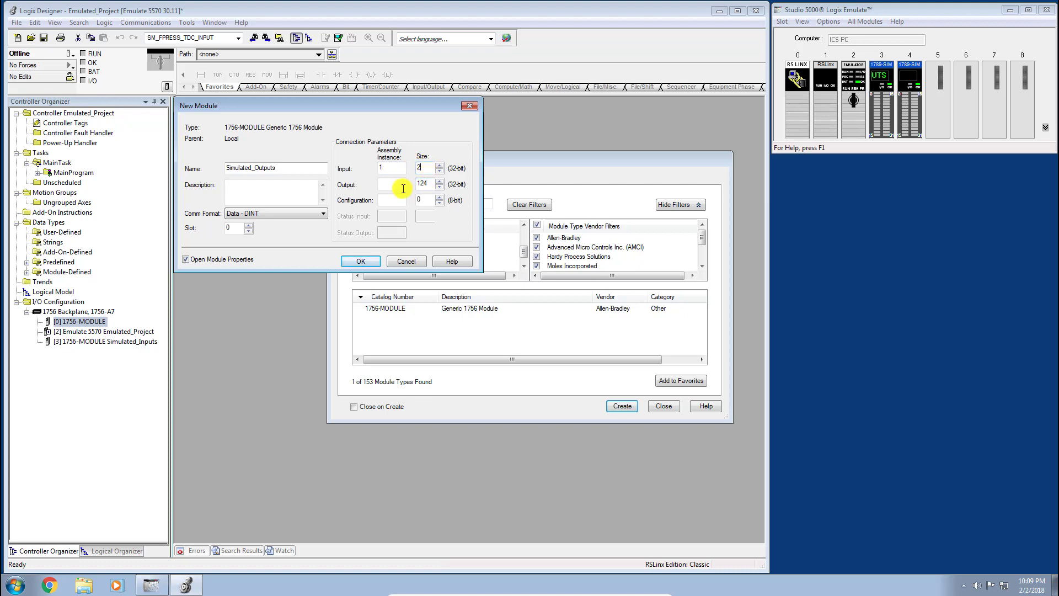
- Set the output assembly instance to 2 with size 1, the configuration instance to 16 and the slot to 4, and create the module
{"action": "type", "text": "2"}
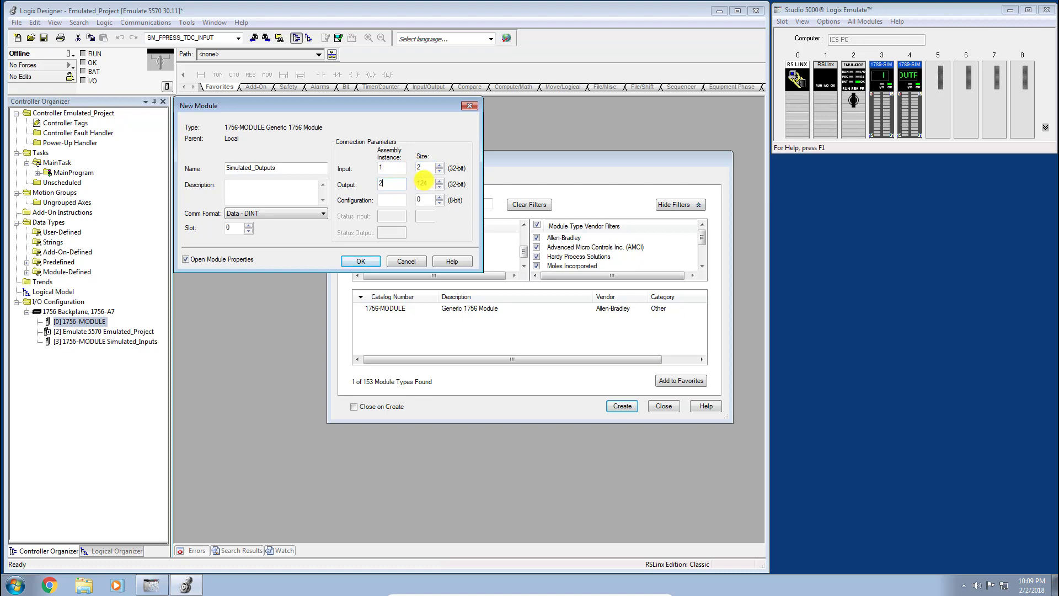
{"action": "type", "text": "1"}
{"action": "left_click", "coordinate": [402, 196]}
{"action": "type", "text": "16"}
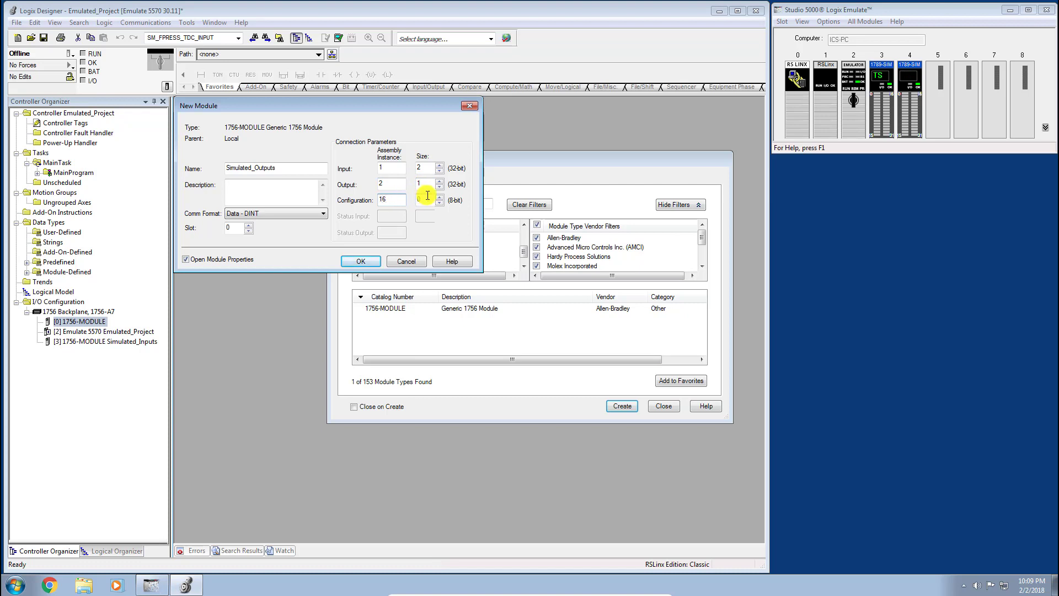
{"action": "left_click", "coordinate": [248, 225]}
{"action": "left_click", "coordinate": [248, 225]}
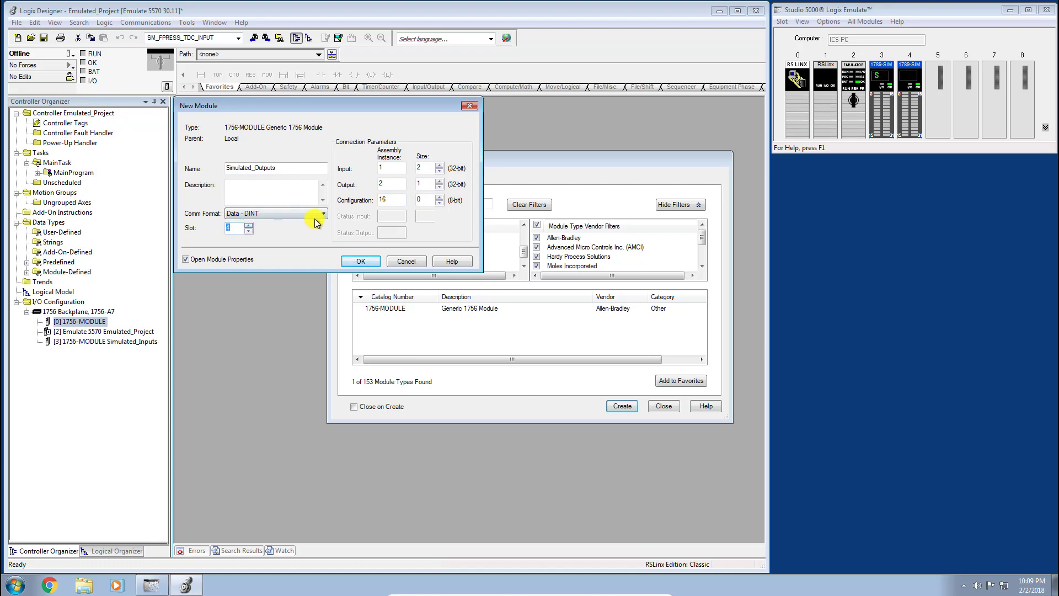
{"action": "left_click", "coordinate": [359, 261]}
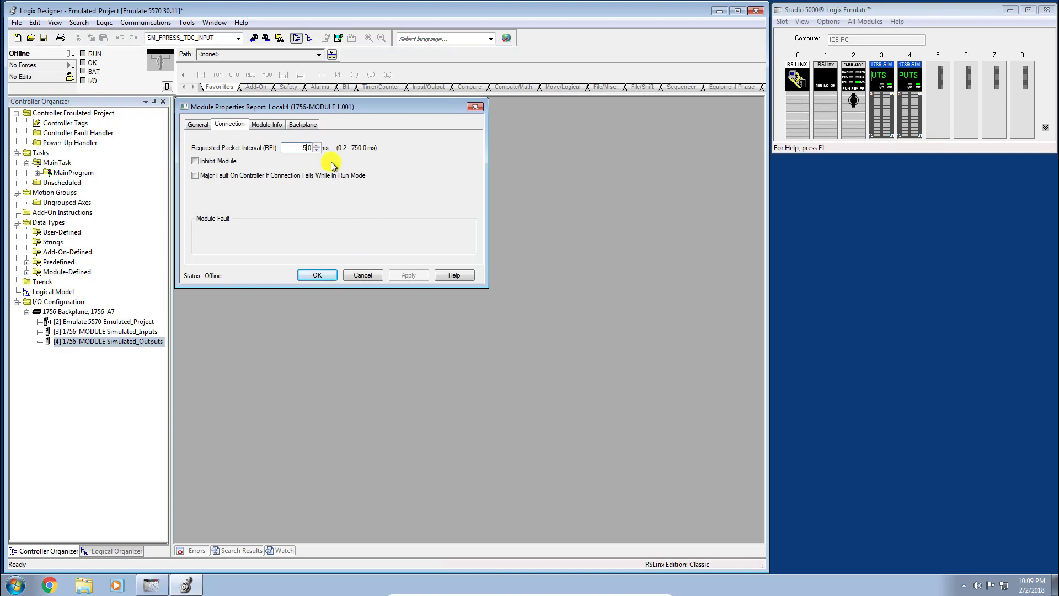
- Set the Simulated_Outputs module's Requested Packet Interval to 50.0 ms, apply it and close the module properties
{"action": "type", "text": "0"}
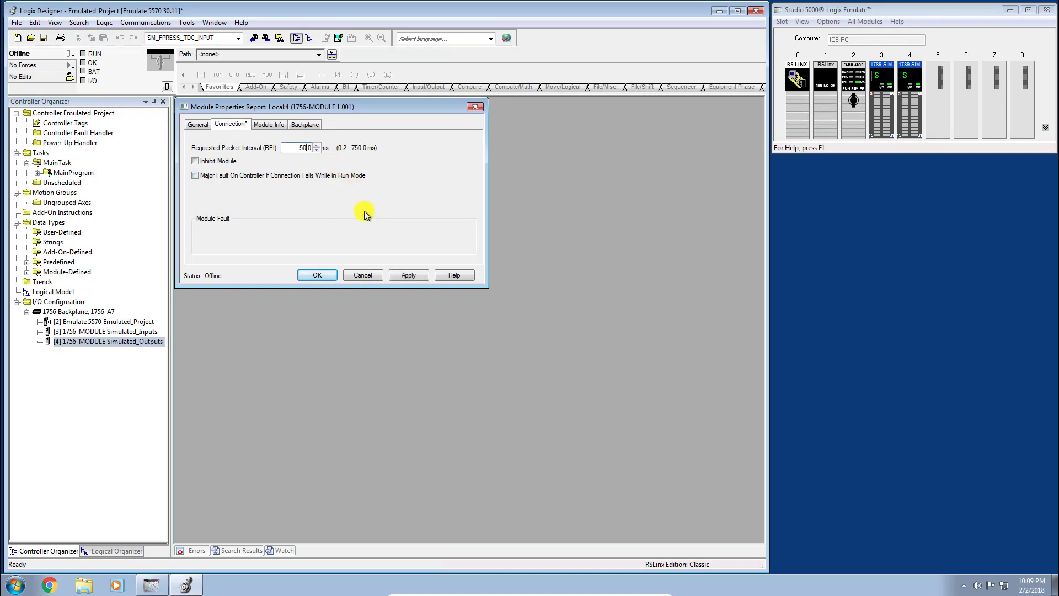
{"action": "left_click", "coordinate": [418, 274]}
{"action": "left_click", "coordinate": [325, 274]}
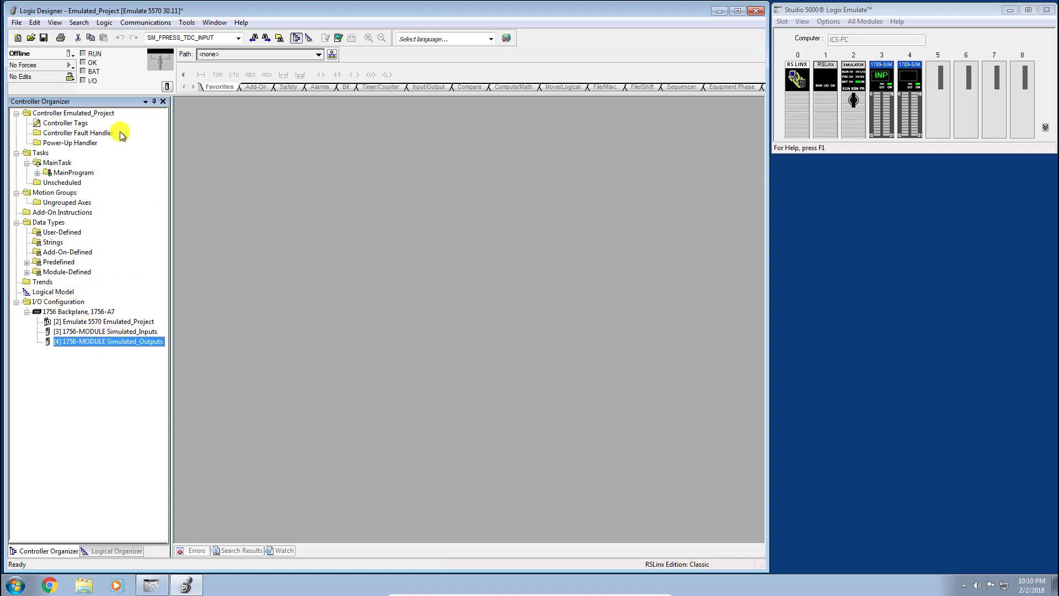
- Open the controller tags and examine the slot 3 input data words under Local:3:I.Data, including the individual bits of Data[1]
{"action": "left_click", "coordinate": [77, 126]}
{"action": "double_click", "coordinate": [77, 124]}
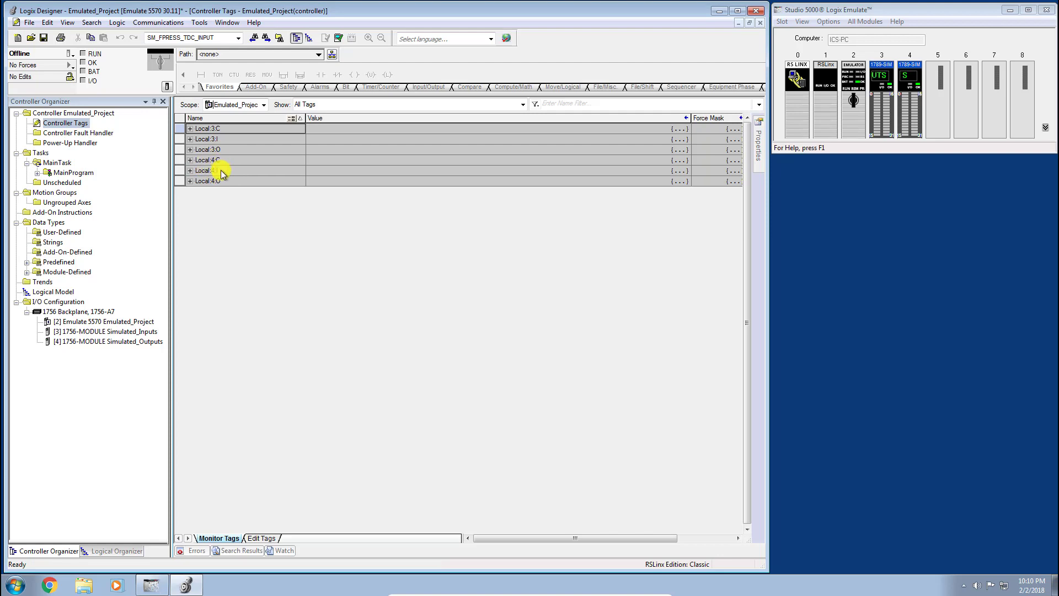
{"action": "left_click", "coordinate": [190, 139]}
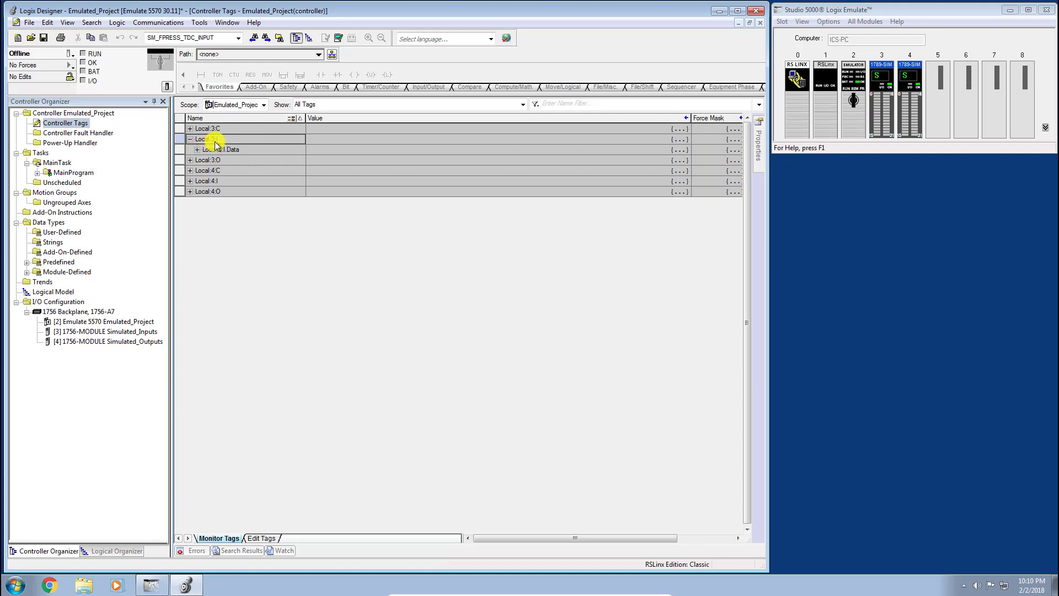
{"action": "left_click", "coordinate": [197, 149]}
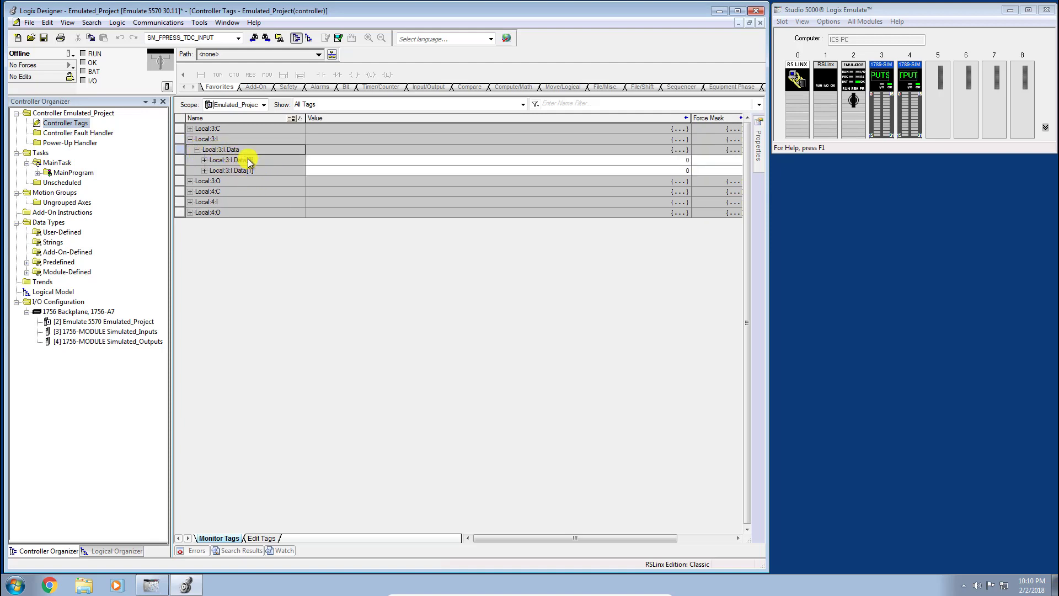
{"action": "left_click", "coordinate": [204, 160]}
{"action": "left_click", "coordinate": [205, 160]}
{"action": "left_click", "coordinate": [204, 170]}
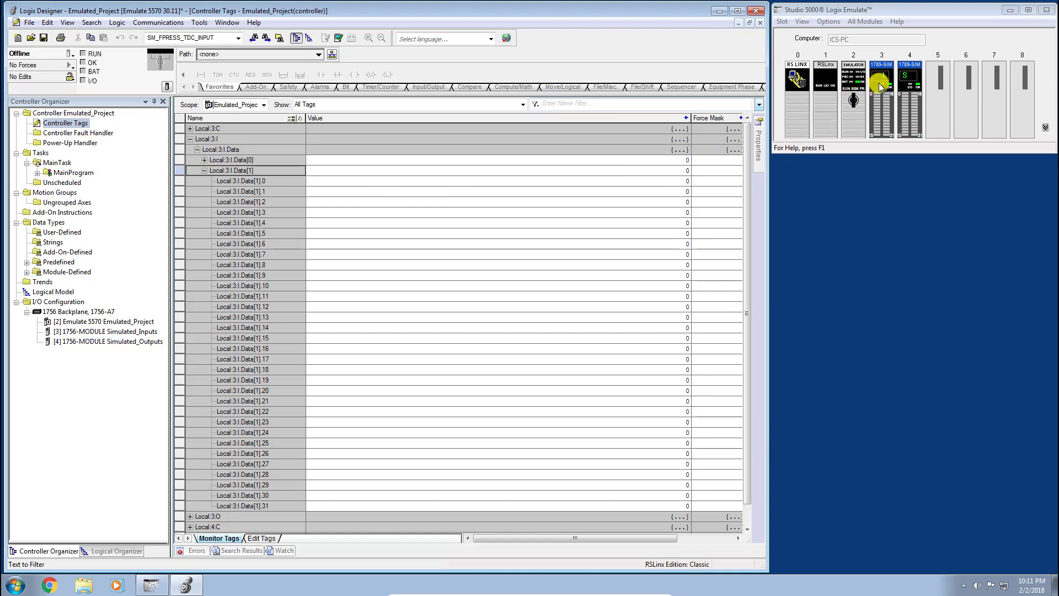
{"action": "left_click", "coordinate": [205, 171]}
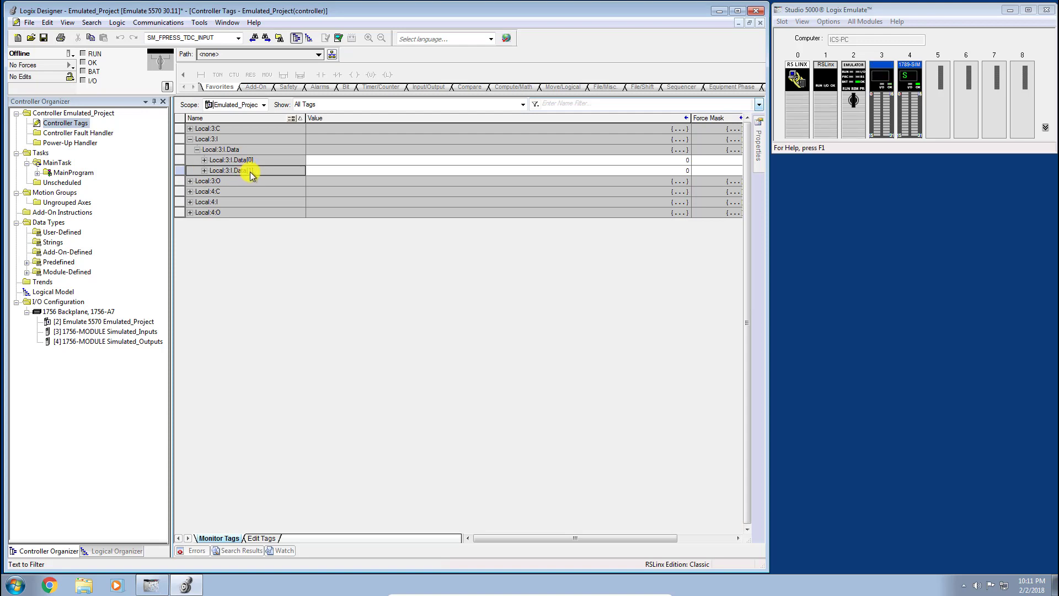
{"action": "left_click", "coordinate": [205, 171]}
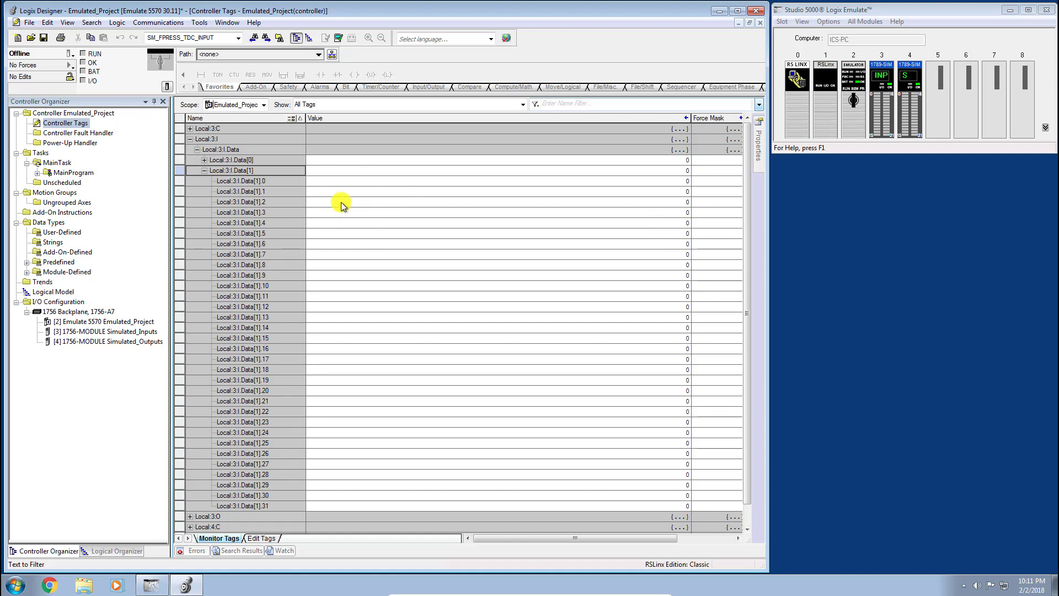
{"action": "left_click", "coordinate": [204, 170]}
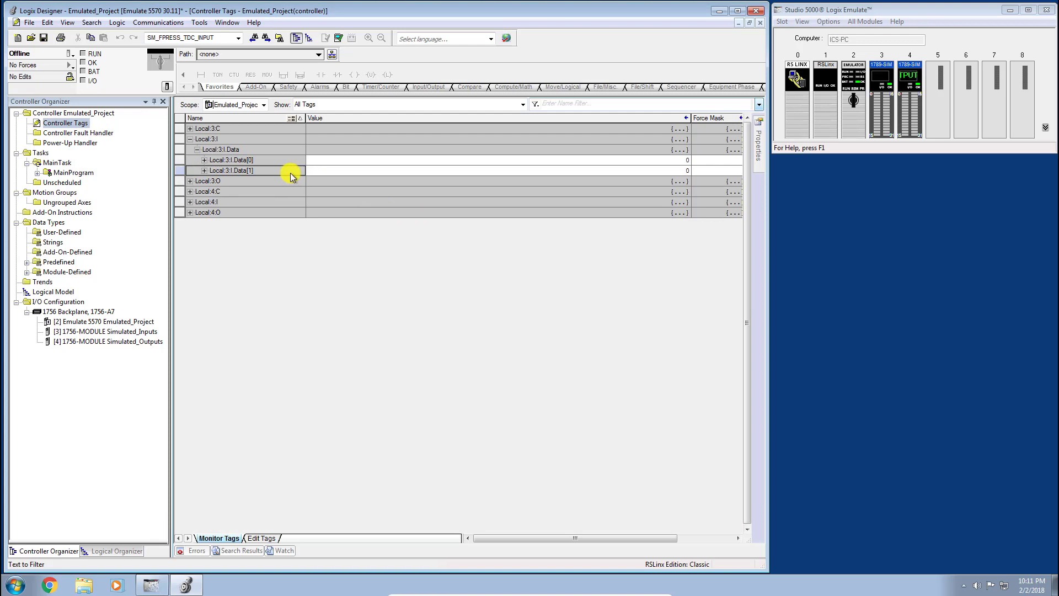
{"action": "left_click", "coordinate": [204, 171]}
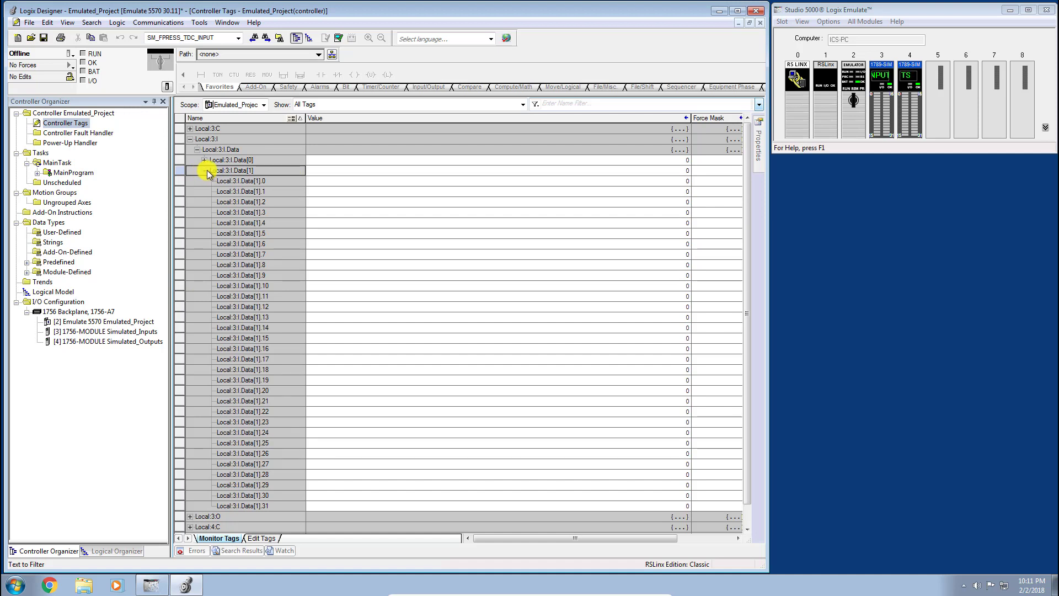
{"action": "left_click", "coordinate": [205, 170]}
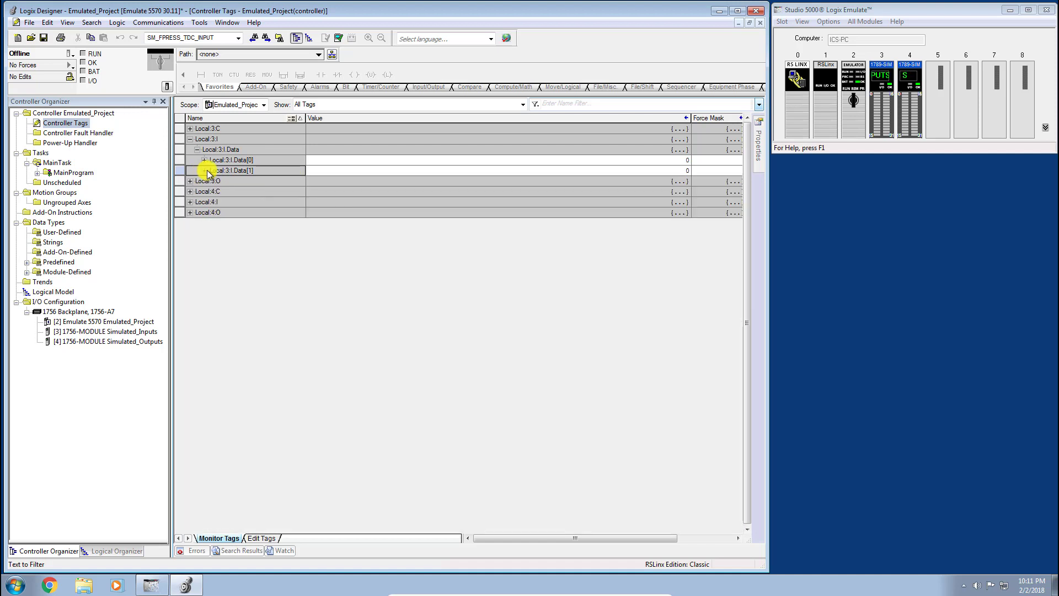
- Expand the slot 4 output tag Local:4:O down to the individual bits of Data[0]
{"action": "left_click", "coordinate": [189, 213]}
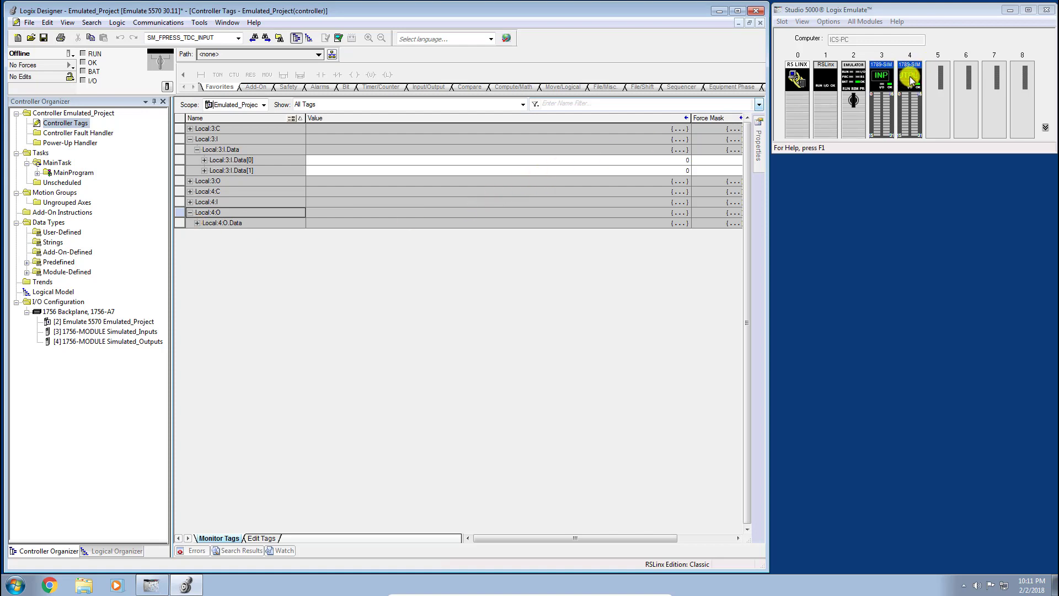
{"action": "left_click", "coordinate": [197, 223]}
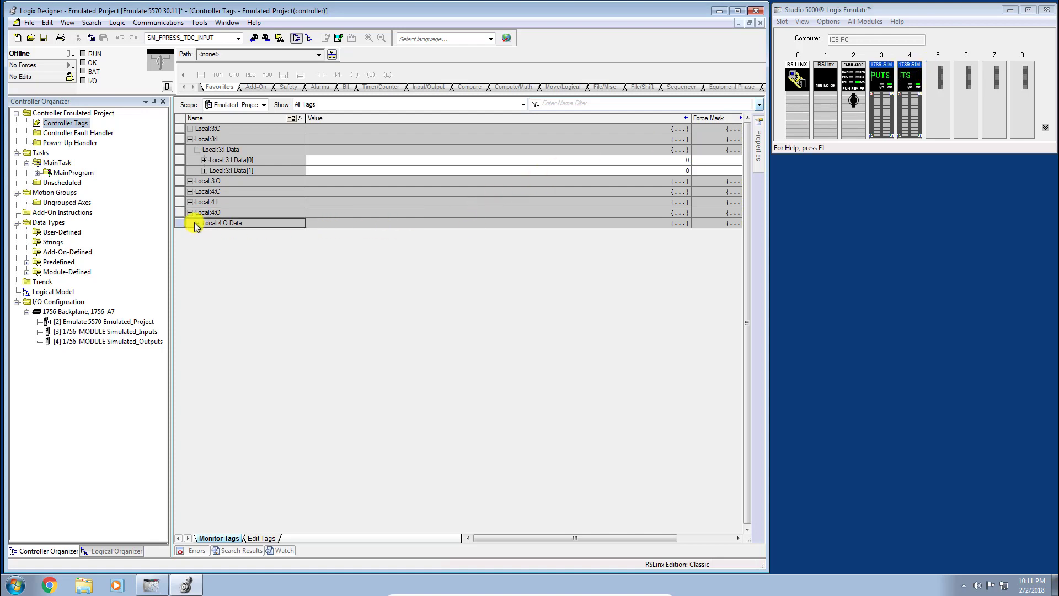
{"action": "left_click", "coordinate": [200, 236]}
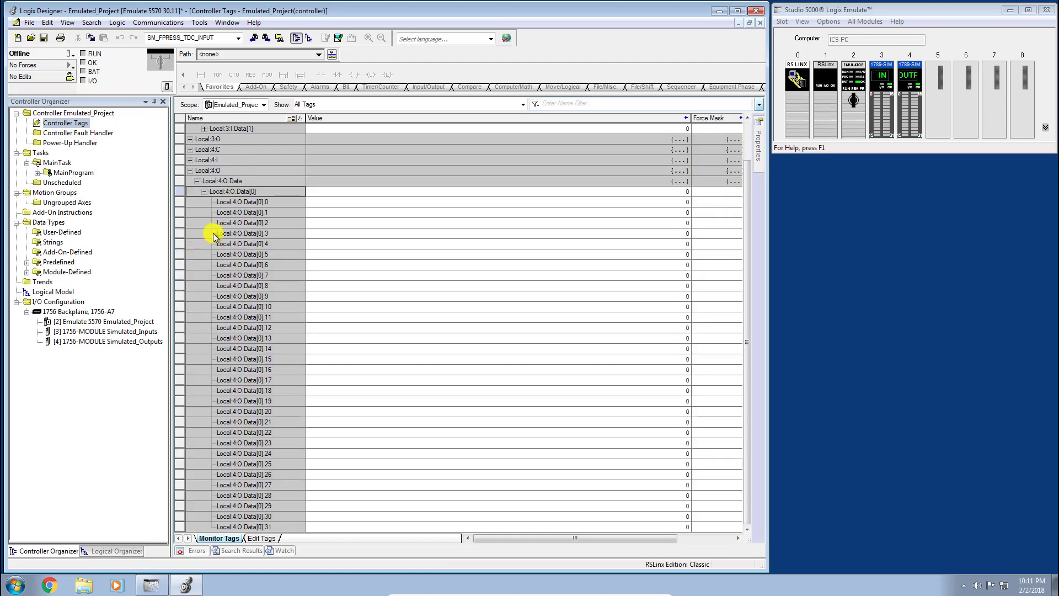
{"action": "left_click", "coordinate": [204, 233]}
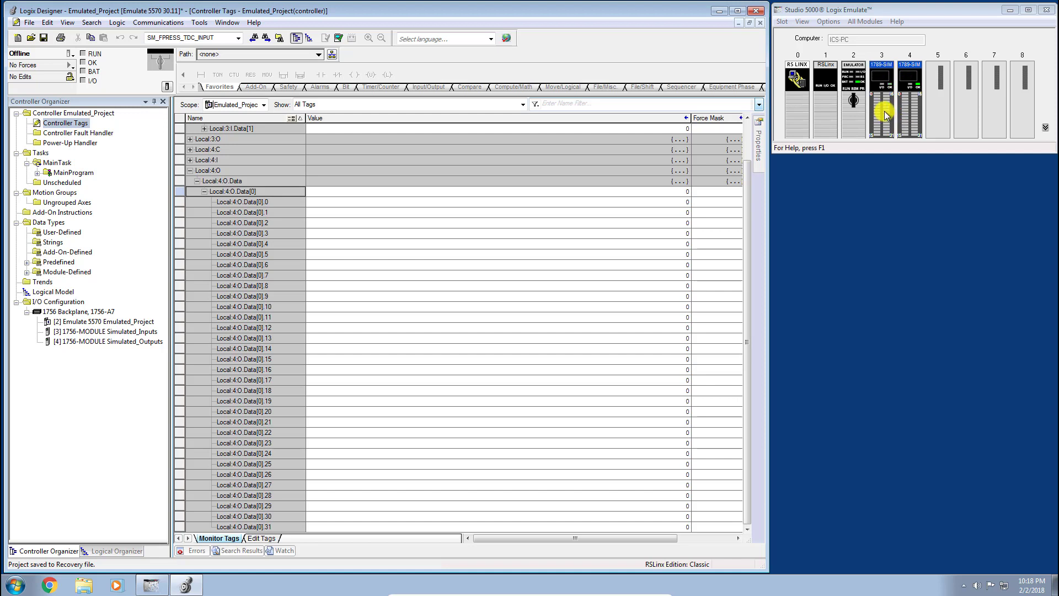
- In Logix Emulate, show the I/O Data of the slot 3 simulator module and place its properties window just below the chassis
{"action": "right_click", "coordinate": [884, 114]}
{"action": "left_click", "coordinate": [900, 119]}
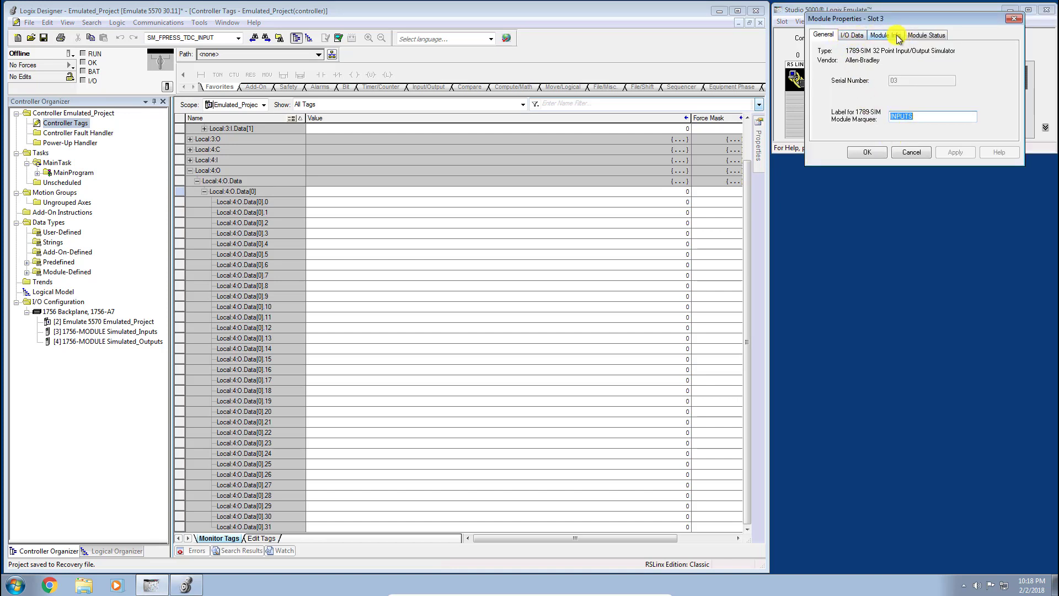
{"action": "left_click", "coordinate": [851, 36]}
{"action": "left_click_drag", "start_coordinate": [888, 18], "coordinate": [887, 164]}
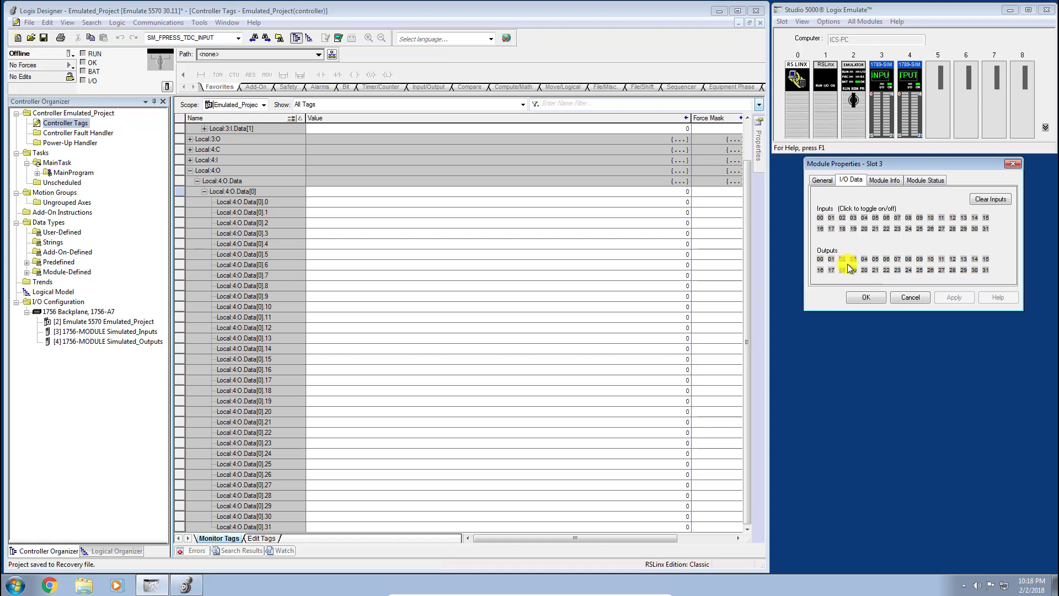
- Show the I/O Data of the slot 4 simulator module and align its properties window beneath the slot 3 one
{"action": "right_click", "coordinate": [909, 111]}
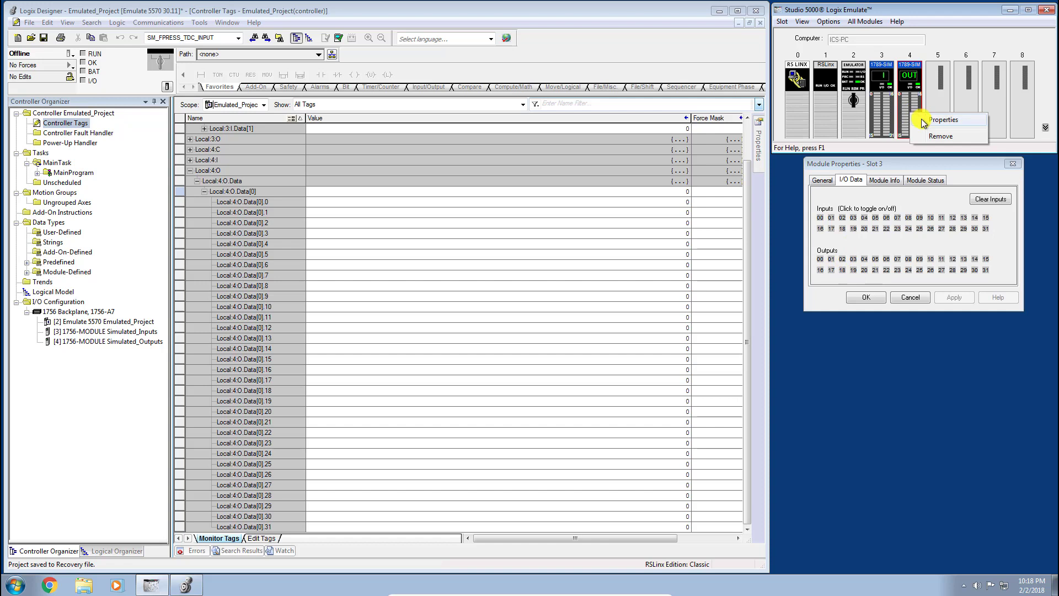
{"action": "left_click", "coordinate": [940, 120]}
{"action": "left_click", "coordinate": [851, 34]}
{"action": "left_click_drag", "start_coordinate": [878, 21], "coordinate": [877, 330]}
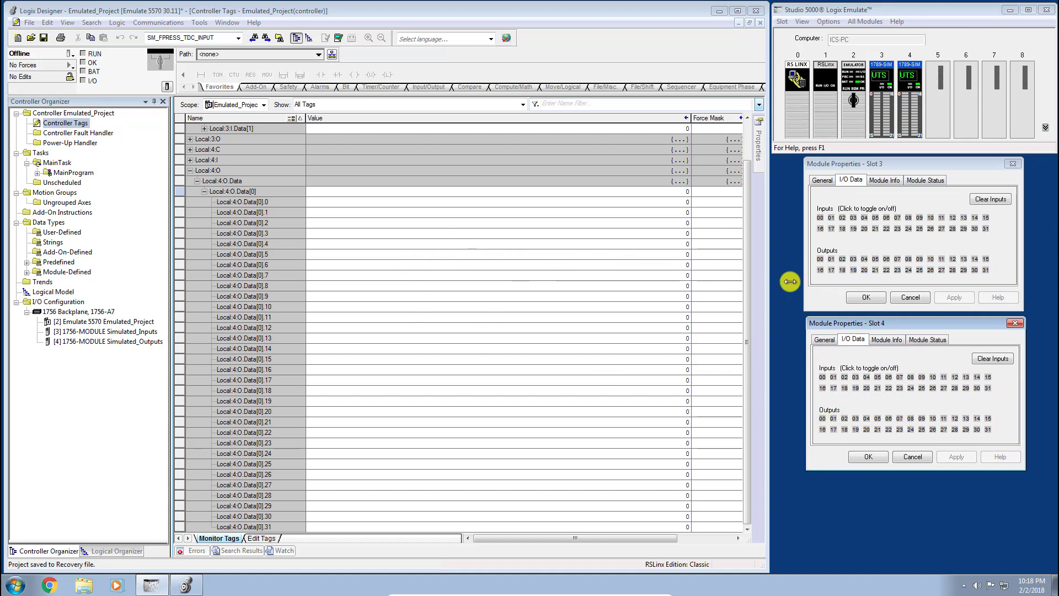
{"action": "left_click_drag", "start_coordinate": [901, 321], "coordinate": [901, 321]}
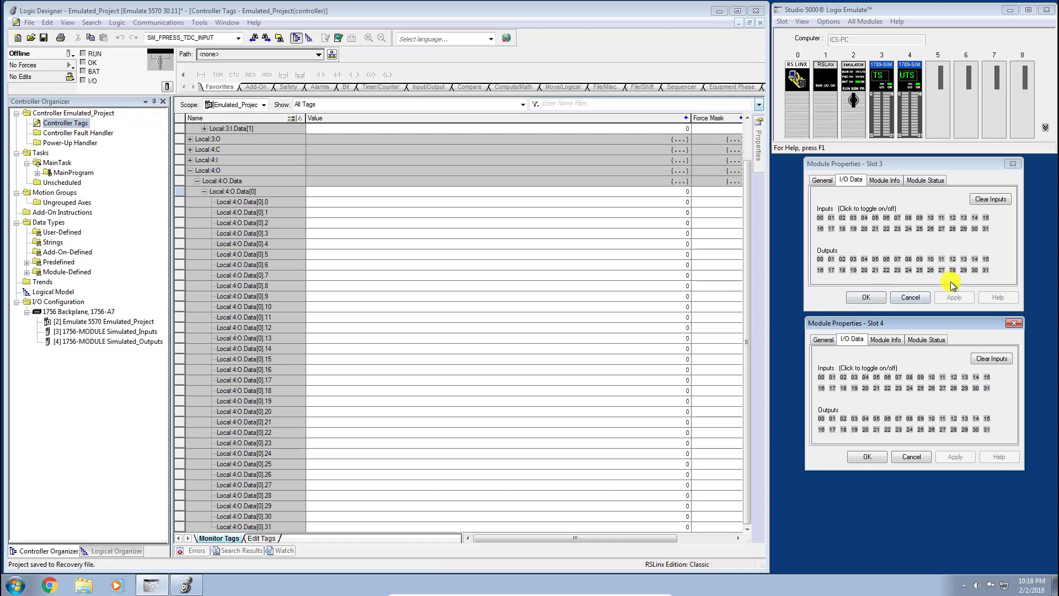